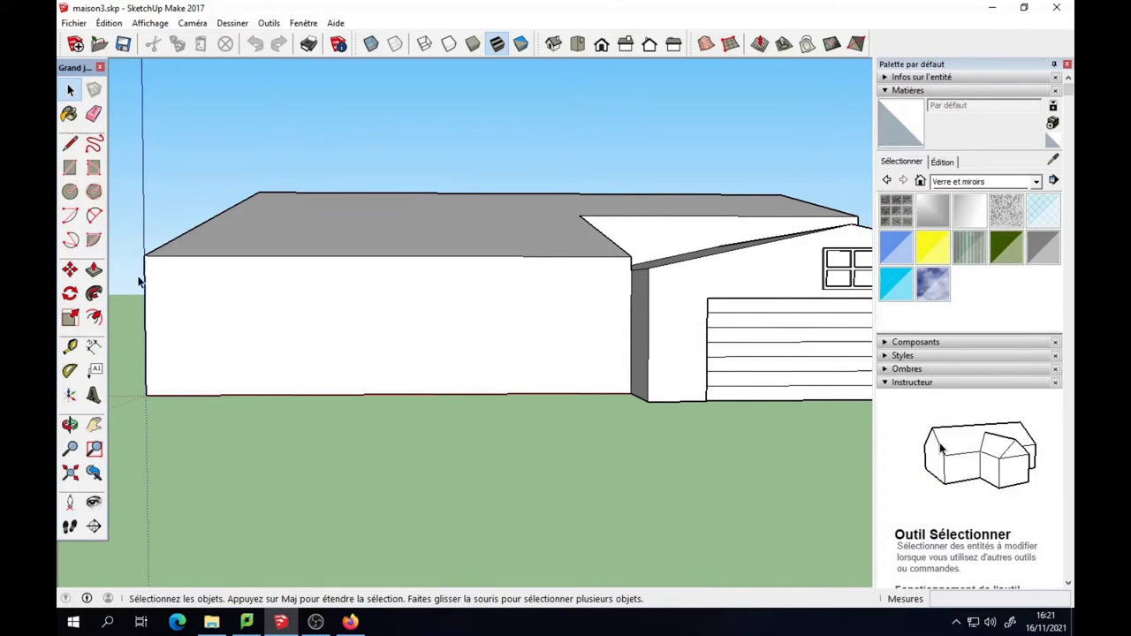
- Select the Line tool to draw straight edges on the house wall
left_click(69, 144)
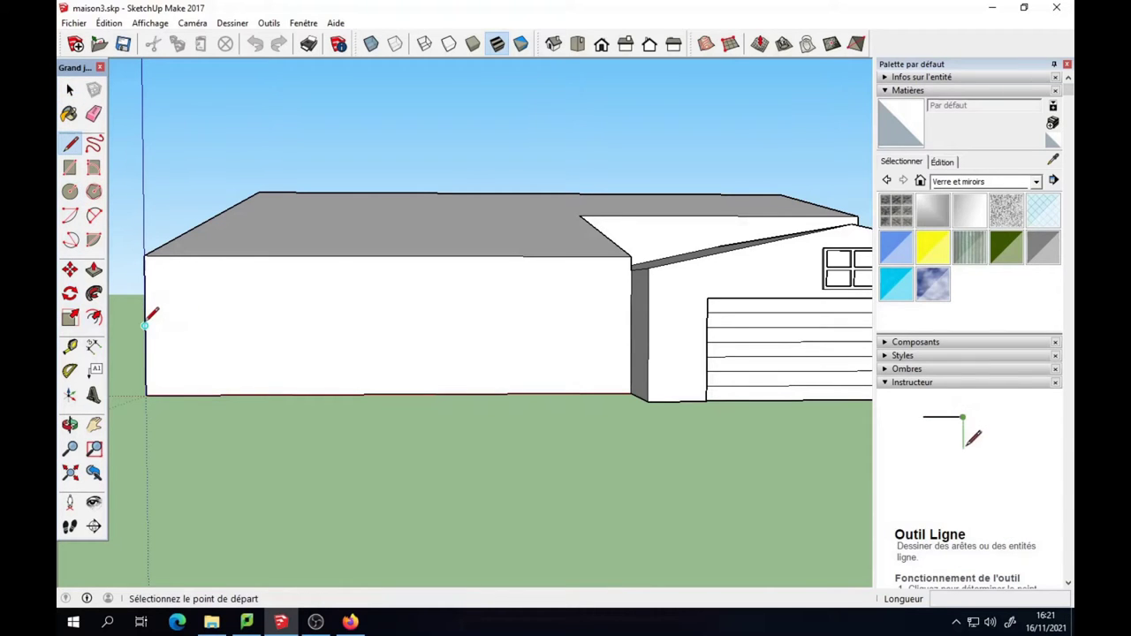
- Draw three horizontal lines across the left front wall, then cancel a stray 2 m line
left_click(145, 325)
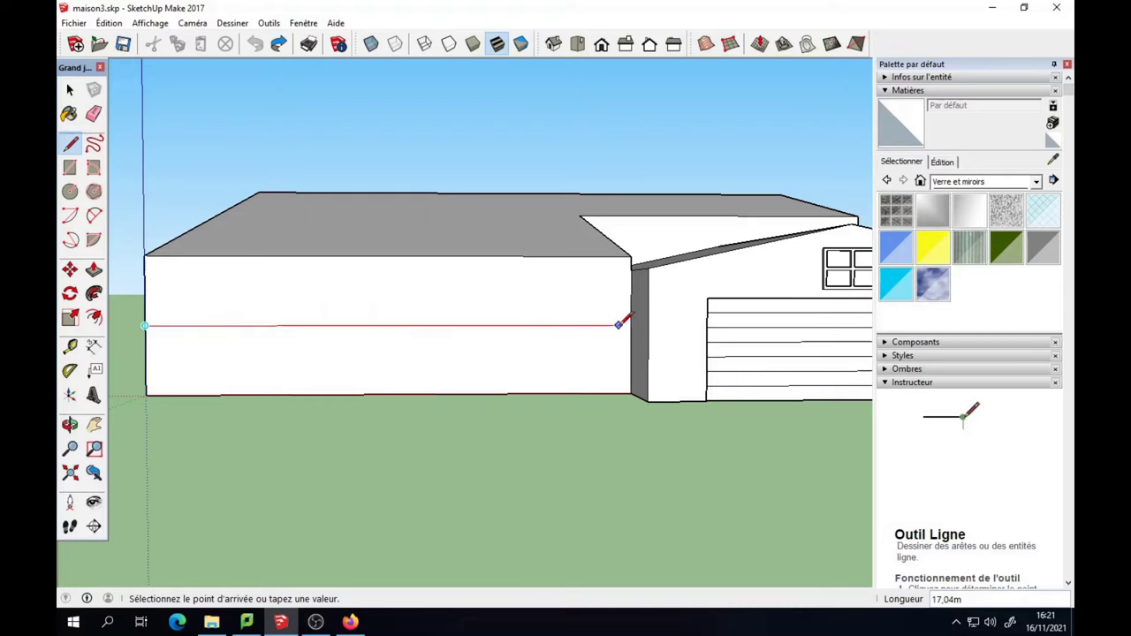
left_click(631, 326)
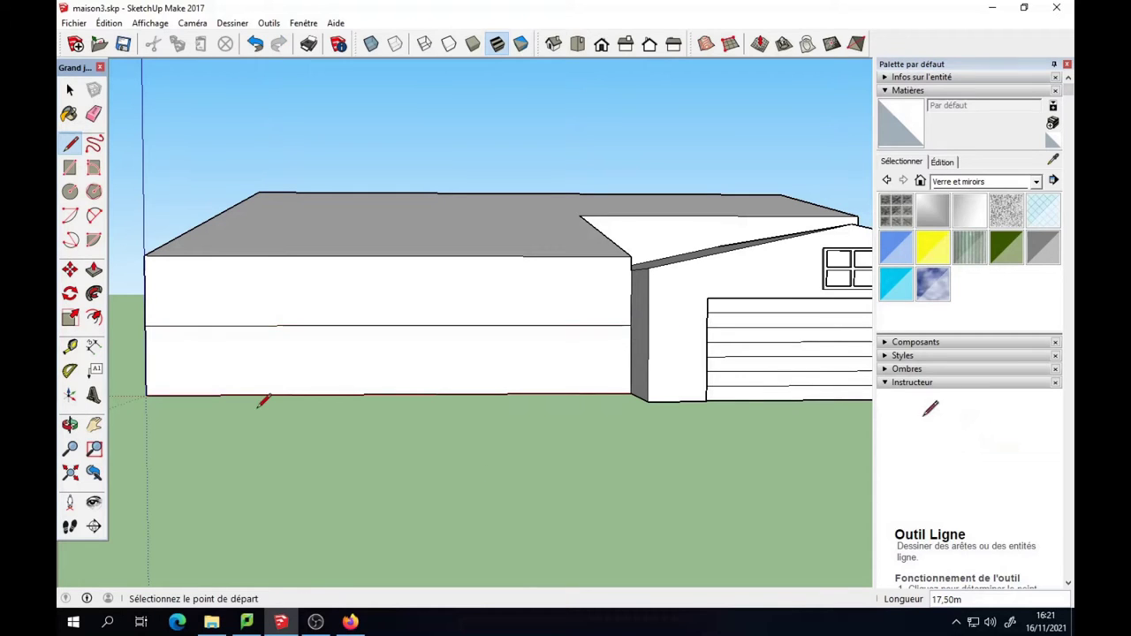
left_click(145, 290)
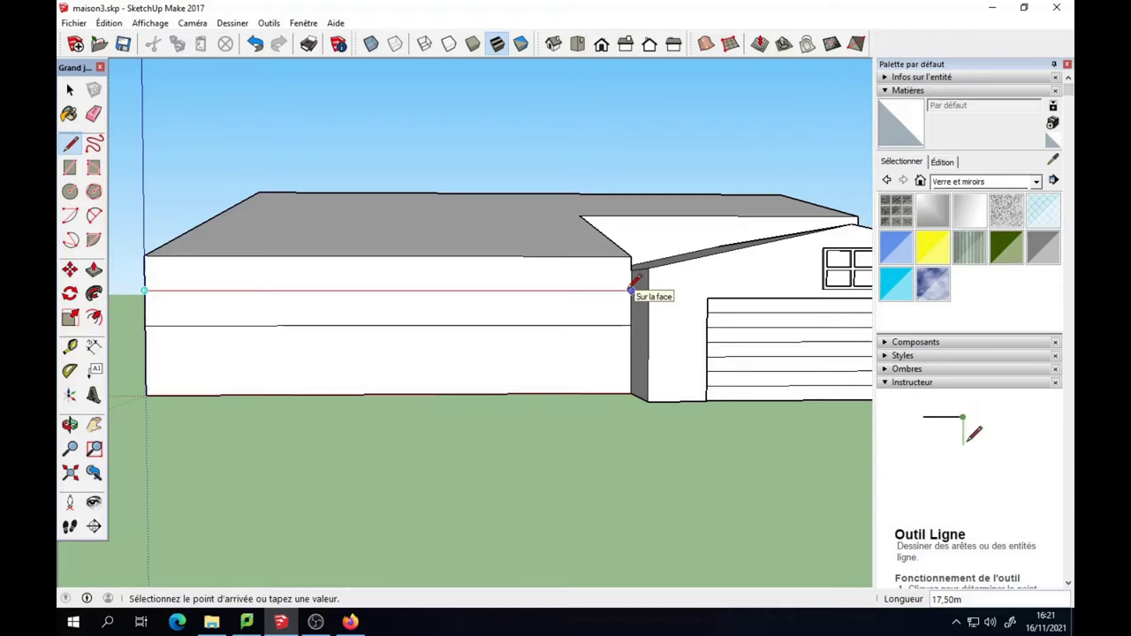
left_click(631, 290)
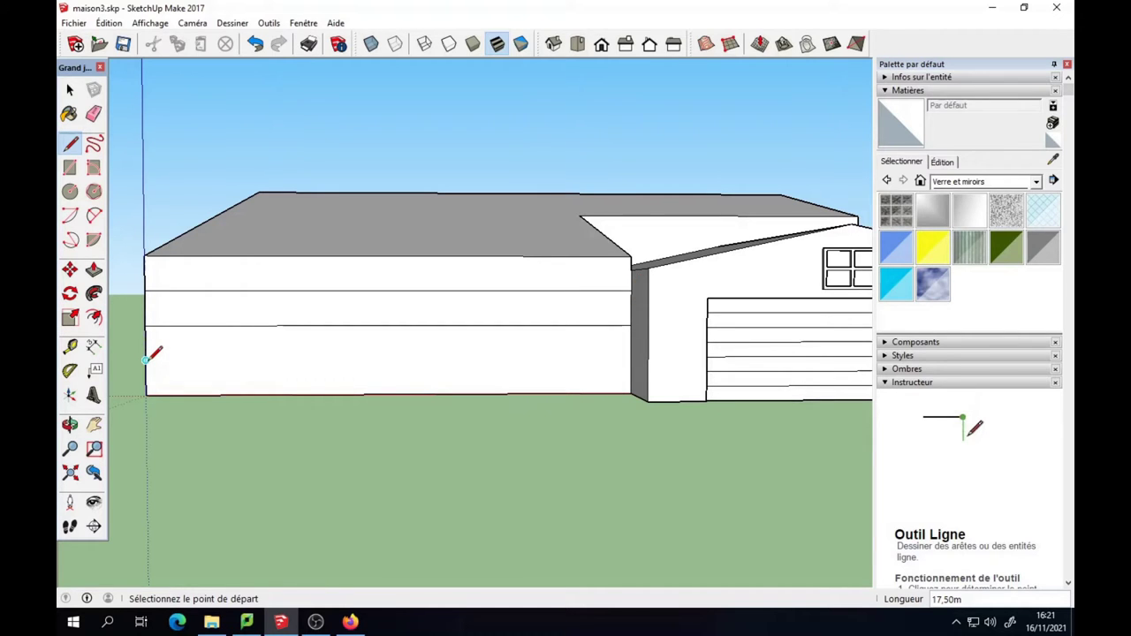
left_click(146, 360)
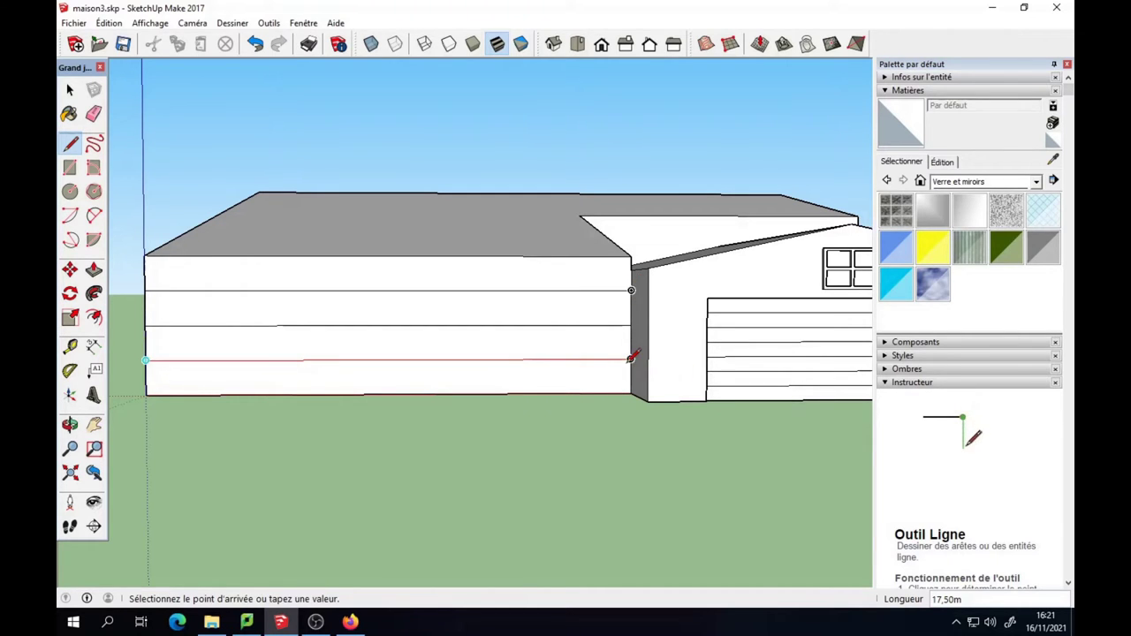
left_click(631, 358)
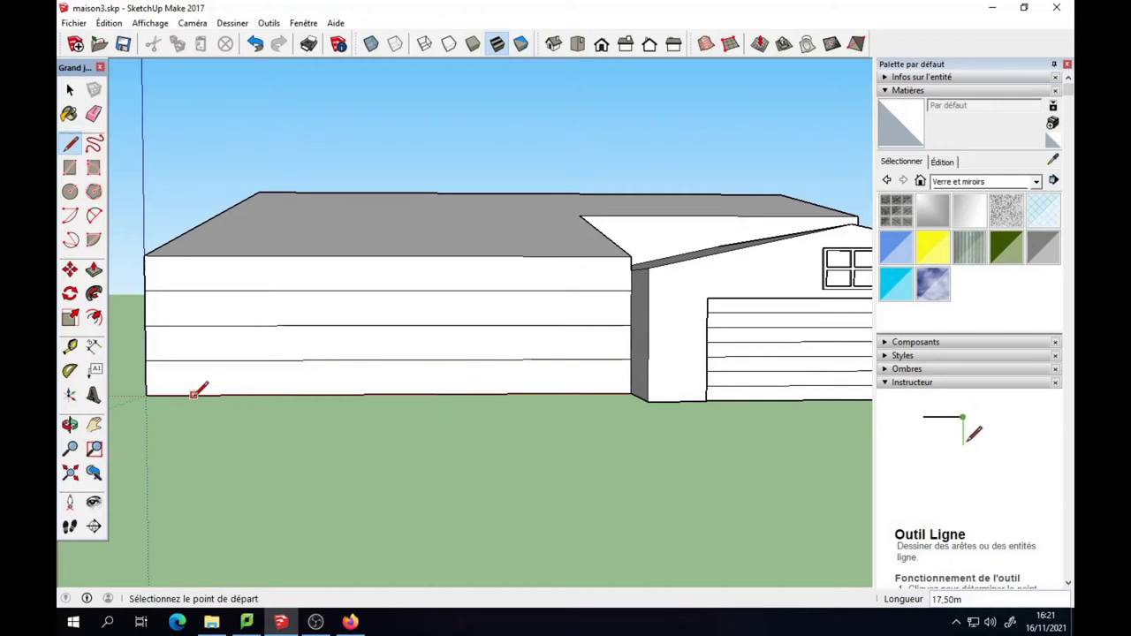
left_click(145, 395)
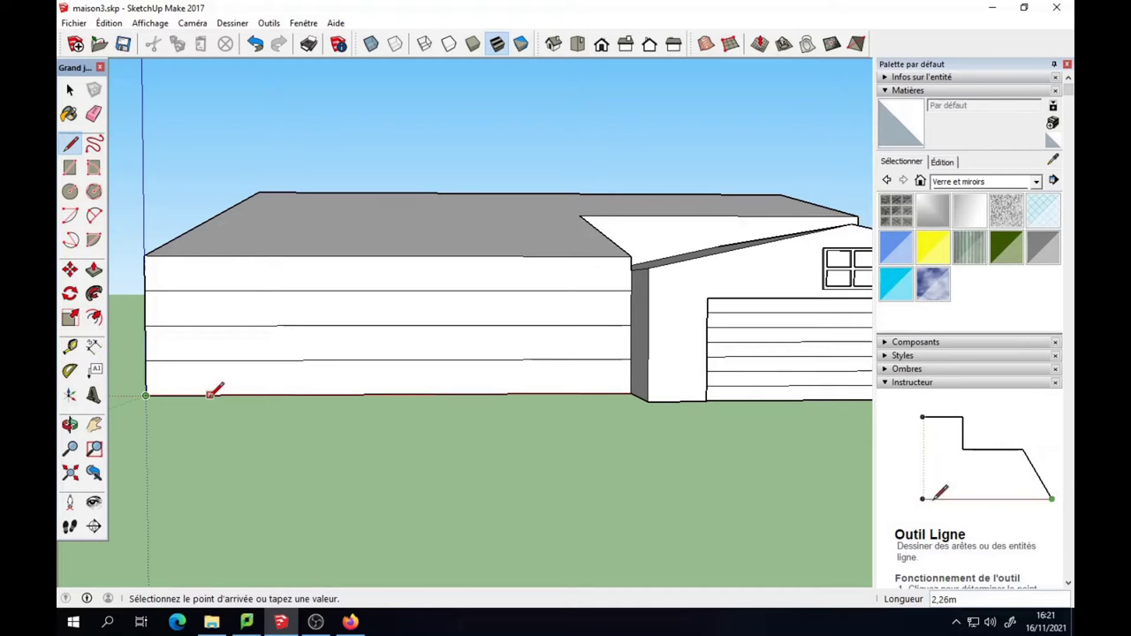
type("2")
key("Escape")
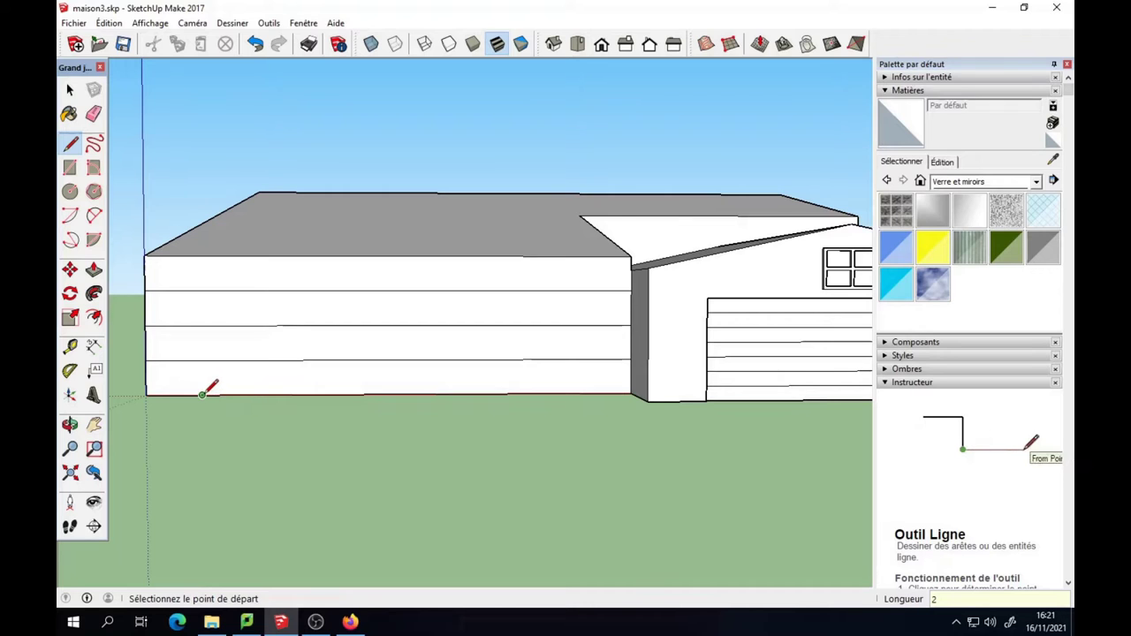
- Draw a vertical edge near the wall's left end and a 2 m line from the right corner
left_click(202, 395)
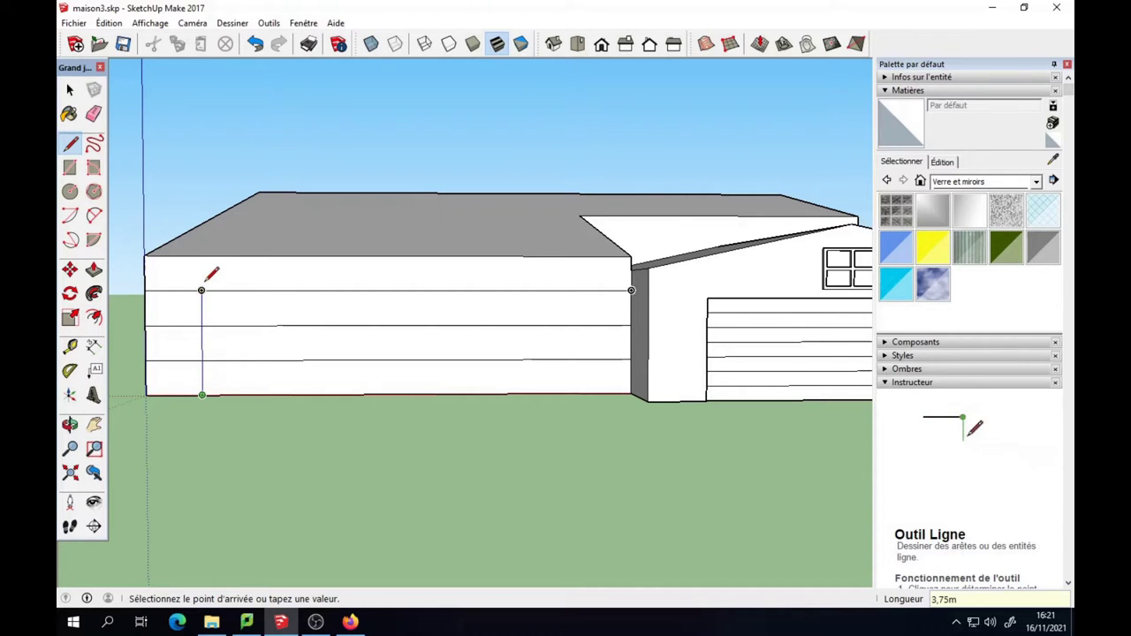
left_click(202, 256)
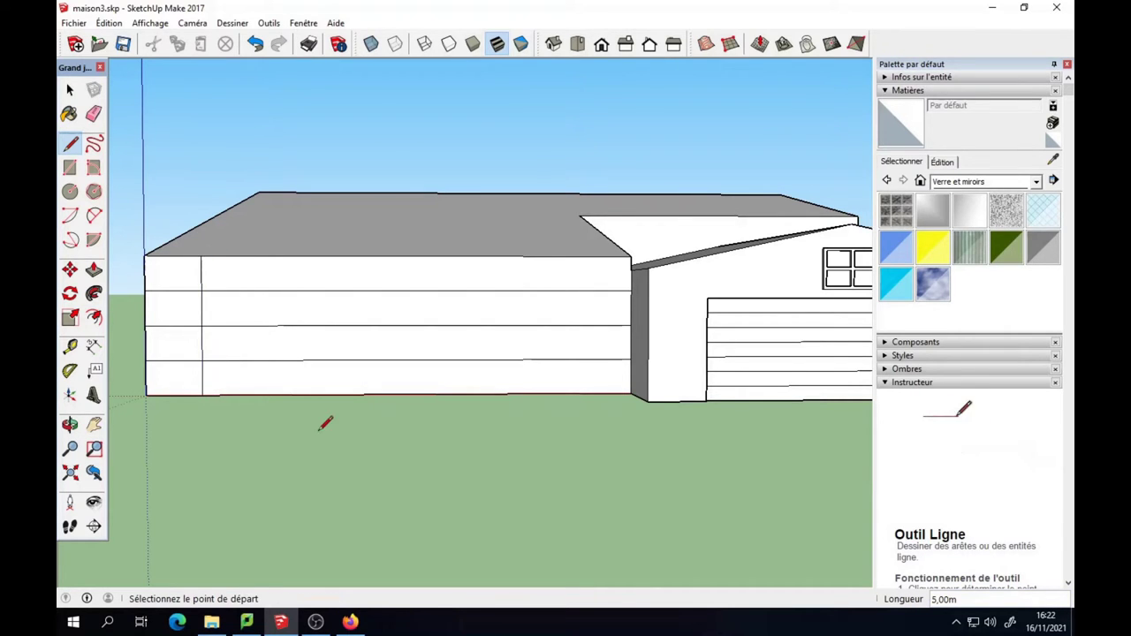
left_click(631, 392)
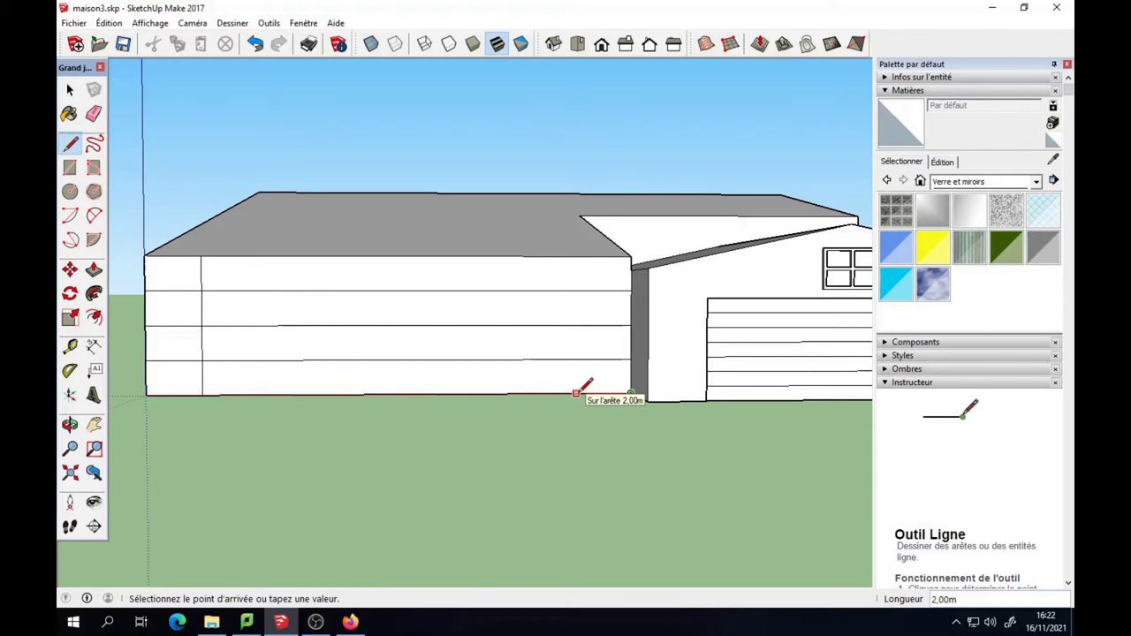
type("2")
key("Return")
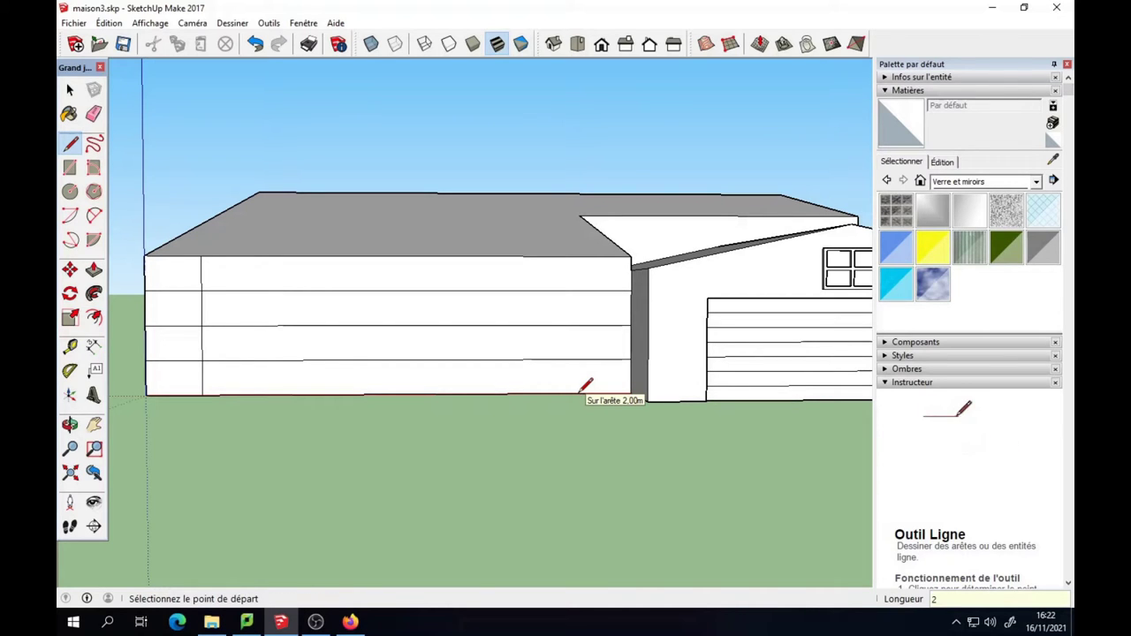
- Draw a vertical edge from the 2 m mark up to the roof edge
left_click(576, 394)
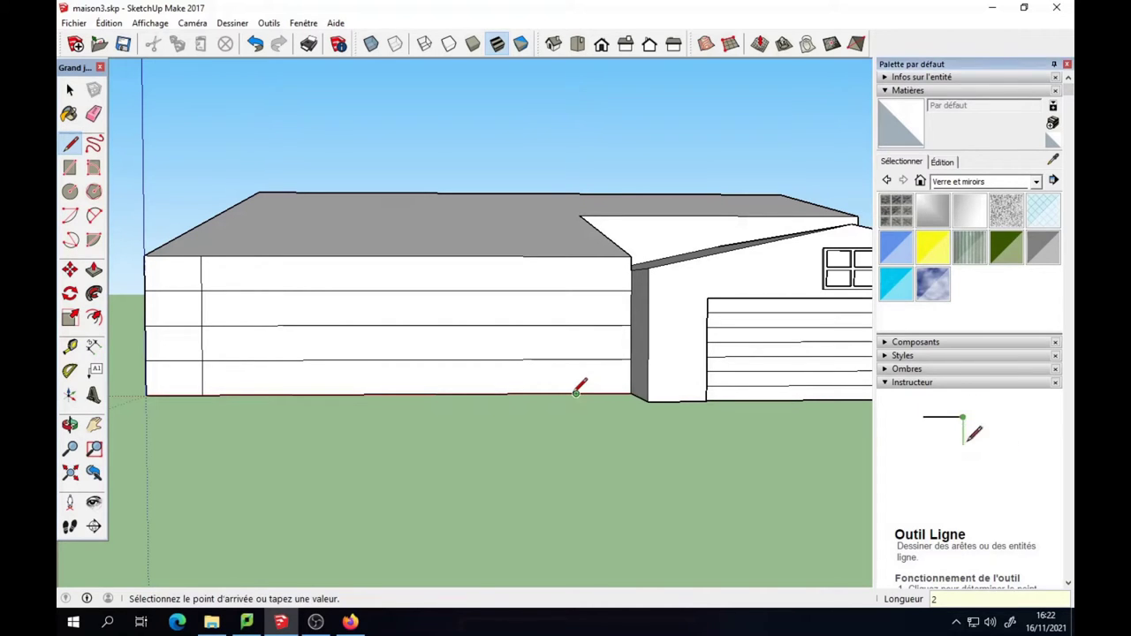
left_click(576, 257)
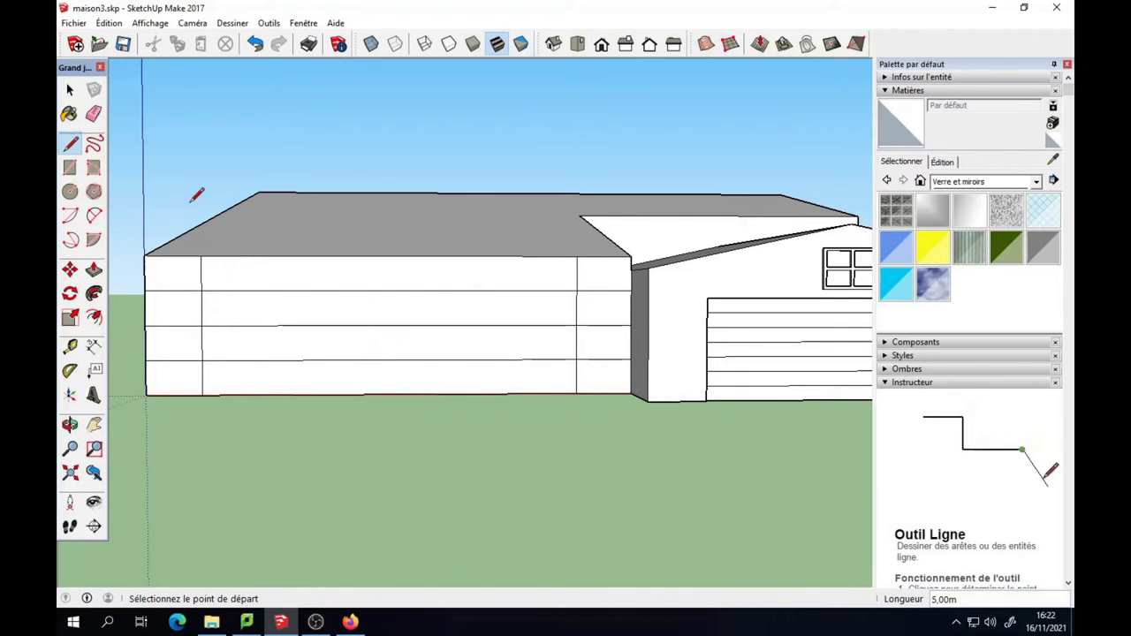
left_click(75, 23)
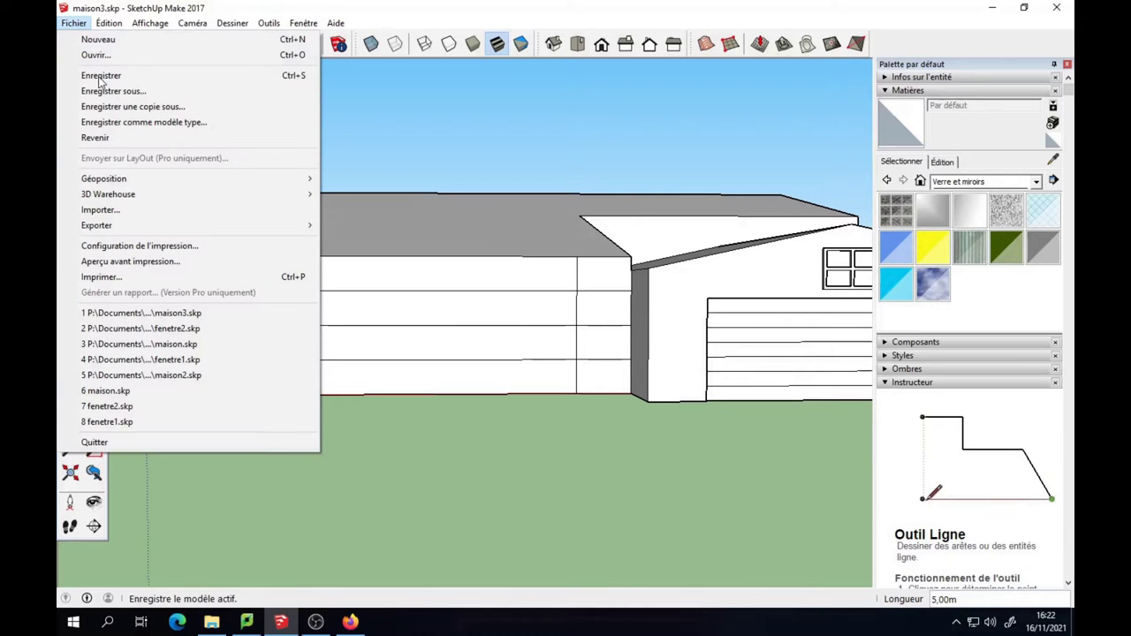
- Import fenetre1.skp and place the window in the wall's upper-left panel
left_click(168, 210)
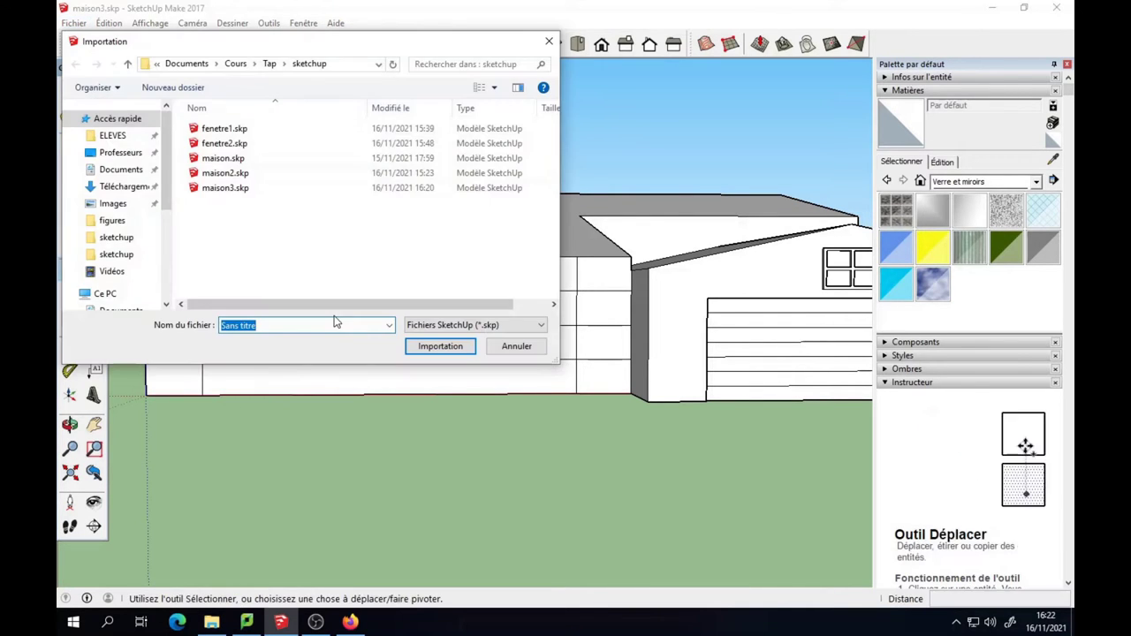
left_click(442, 325)
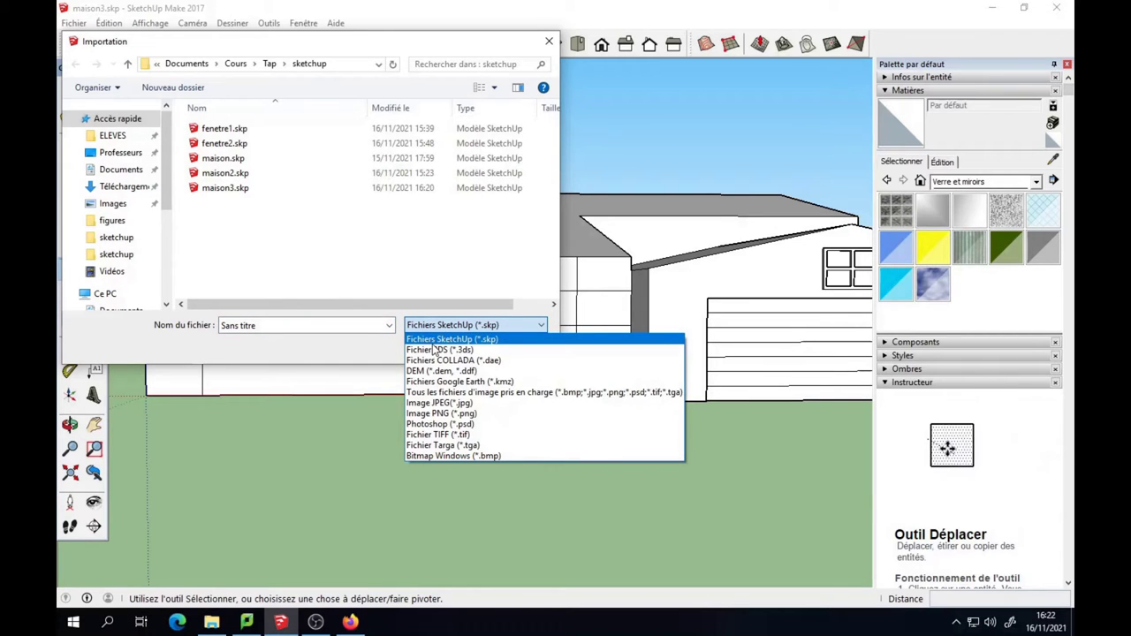
left_click(453, 341)
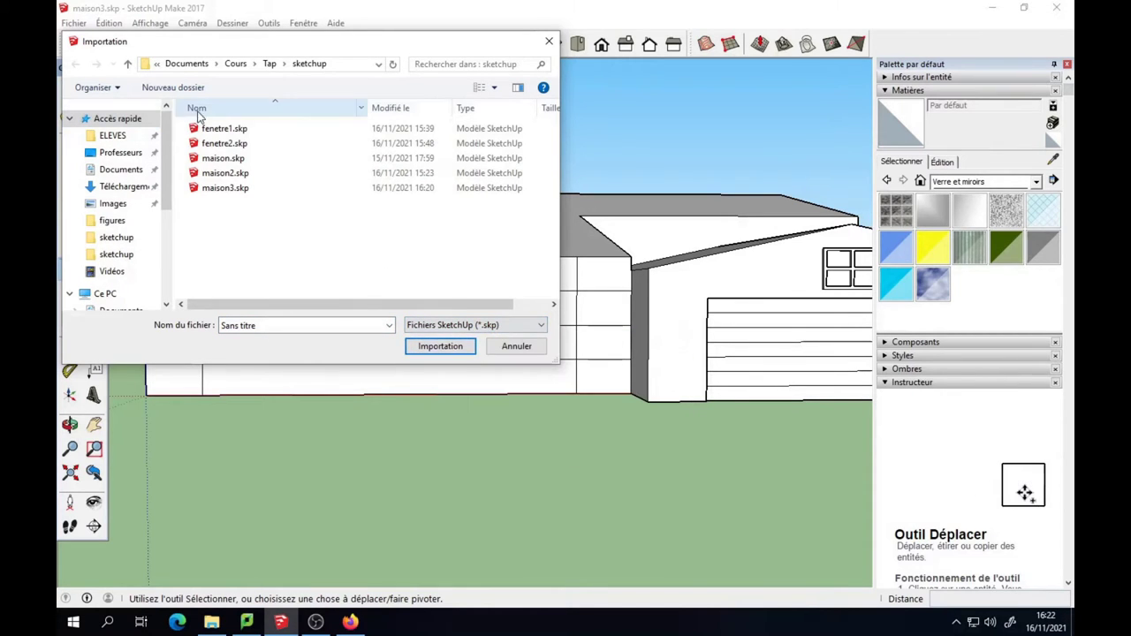
left_click(224, 128)
left_click(440, 346)
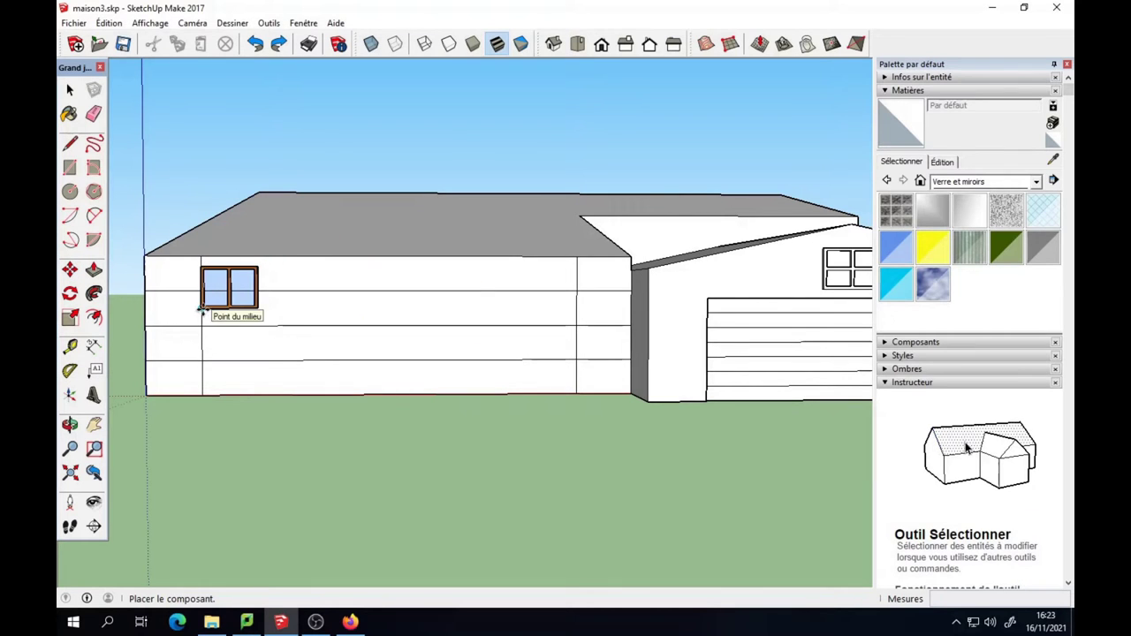
left_click(202, 310)
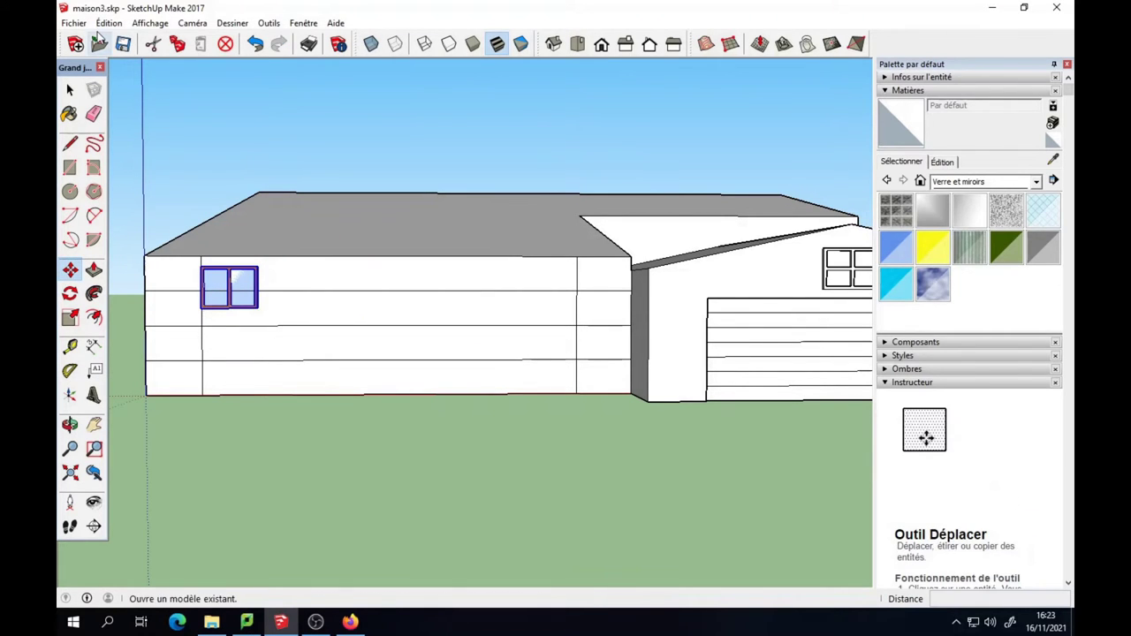
left_click(74, 23)
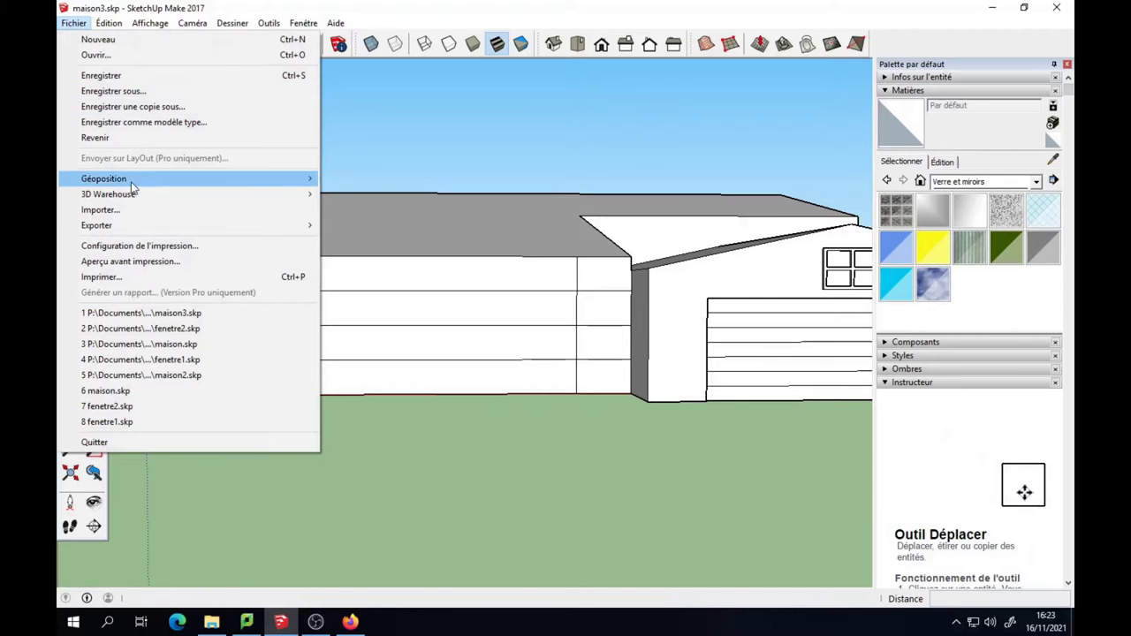
- Import fenetre2.skp and place the bay window at the wall base below the first window
left_click(203, 211)
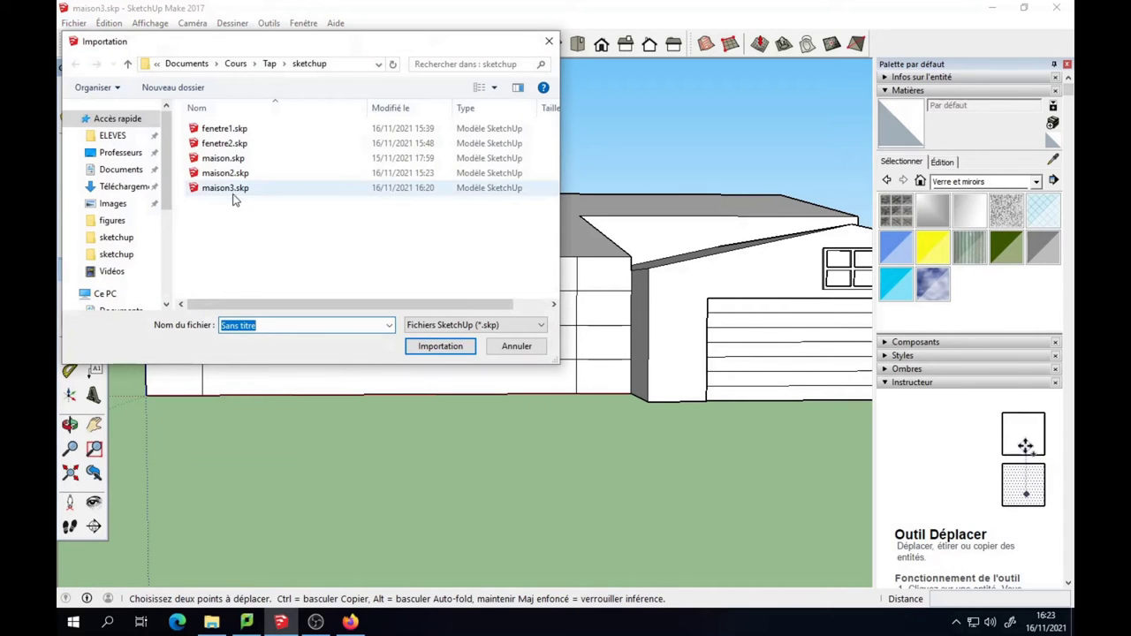
left_click(227, 145)
left_click(451, 346)
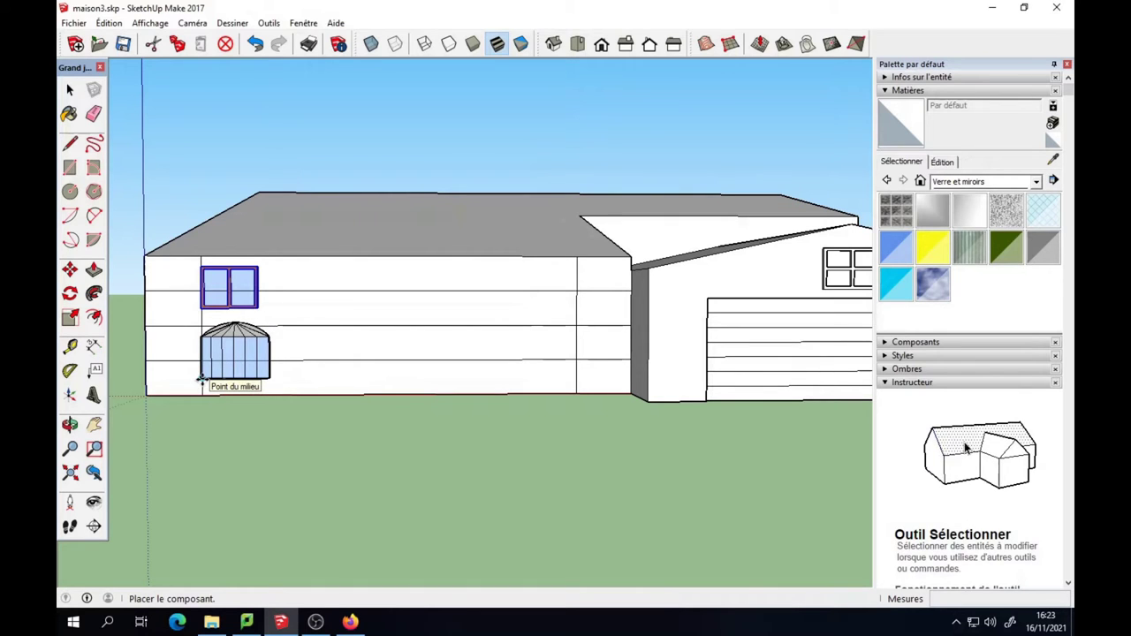
left_click(201, 381)
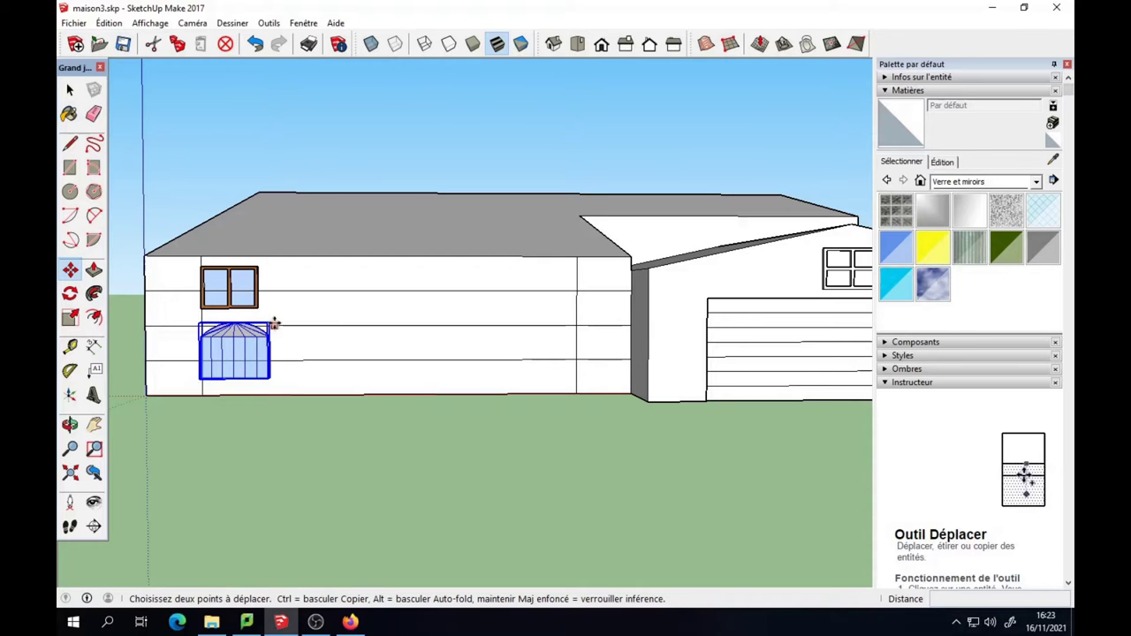
- Copy the wooden window farther right along the wall using Move with Ctrl
scroll(280, 327, "up", 2)
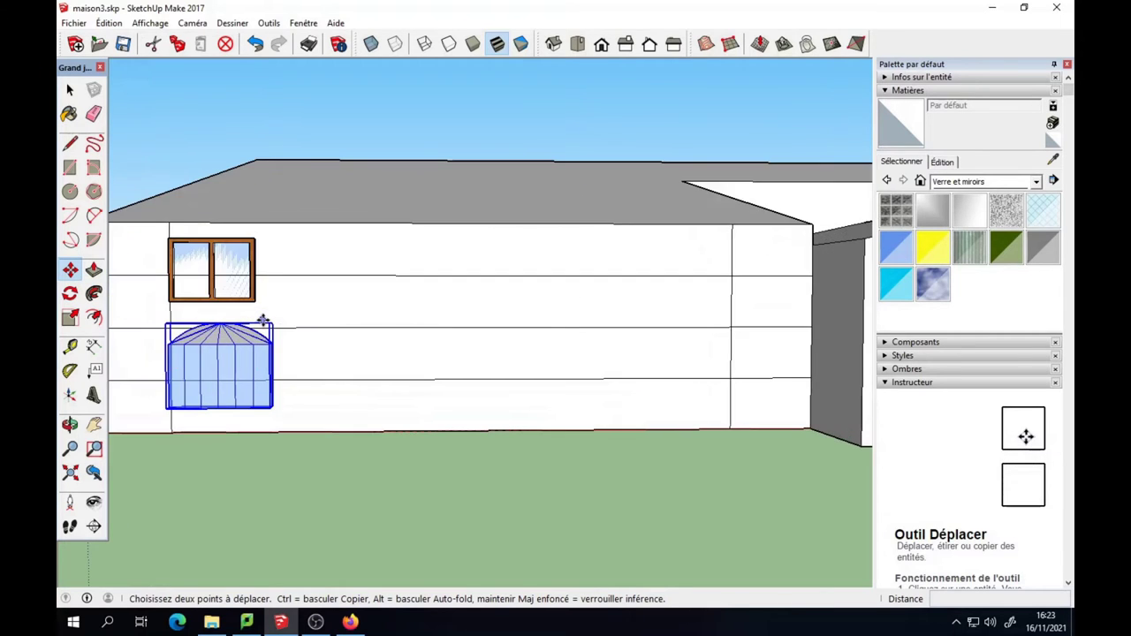
scroll(267, 323, "up", 3)
mouse_move(270, 321)
middle_mouse_down()
mouse_move(202, 347)
mouse_move(241, 295)
middle_mouse_up()
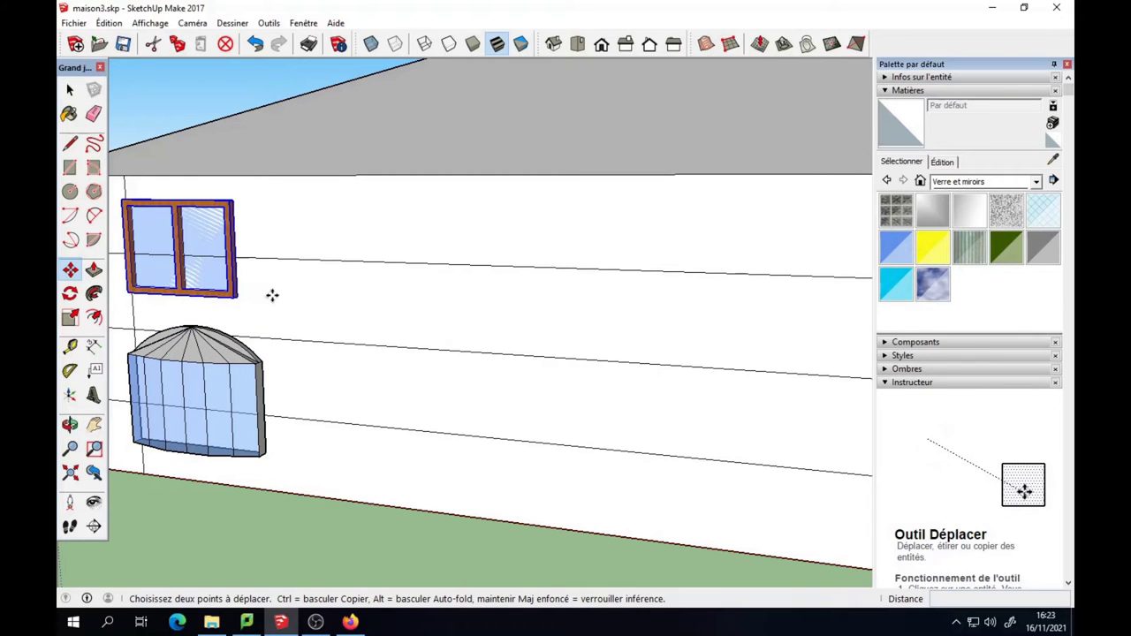
left_click(239, 295)
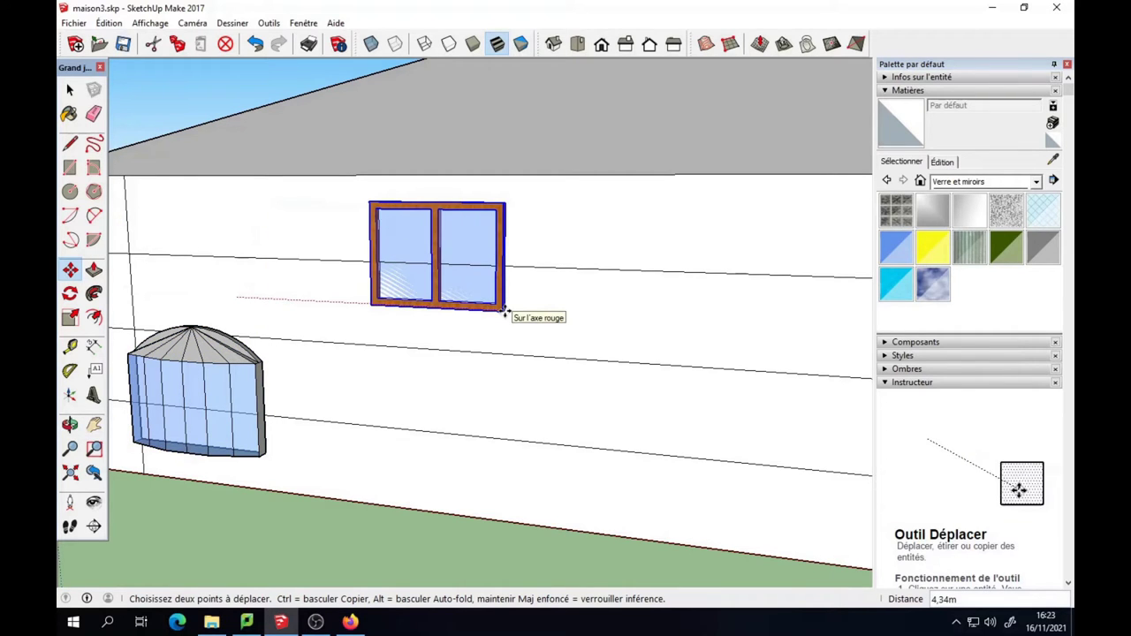
key("ctrl")
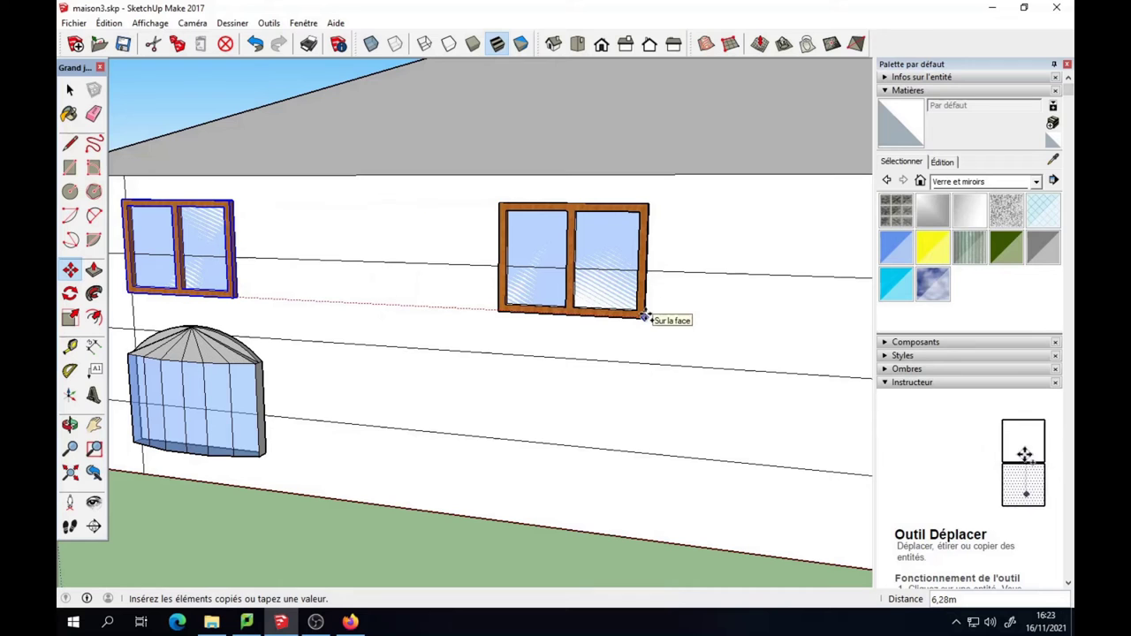
scroll(647, 316, "down", 2)
scroll(648, 317, "down", 2)
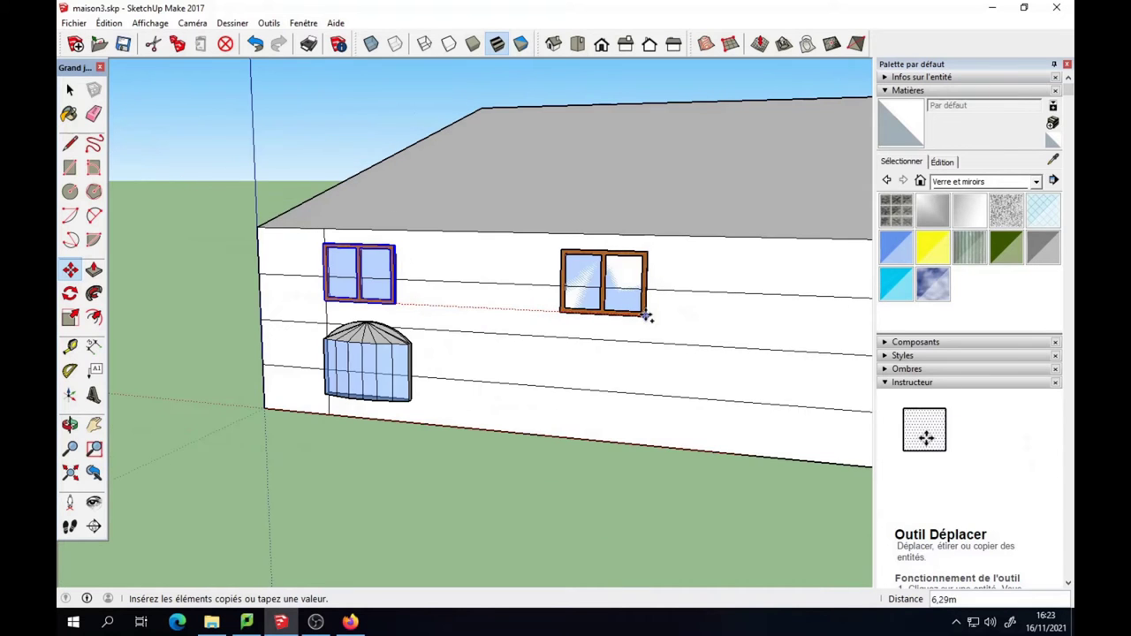
mouse_move(679, 321)
middle_mouse_down()
mouse_move(781, 324)
mouse_move(672, 298)
middle_mouse_up()
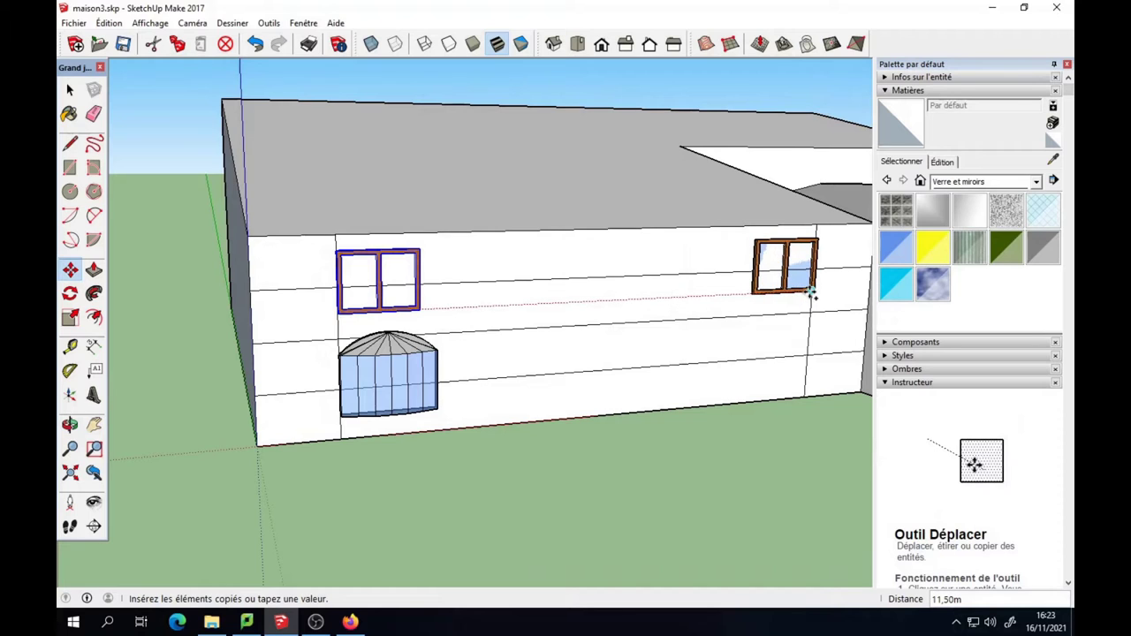
left_click(810, 293)
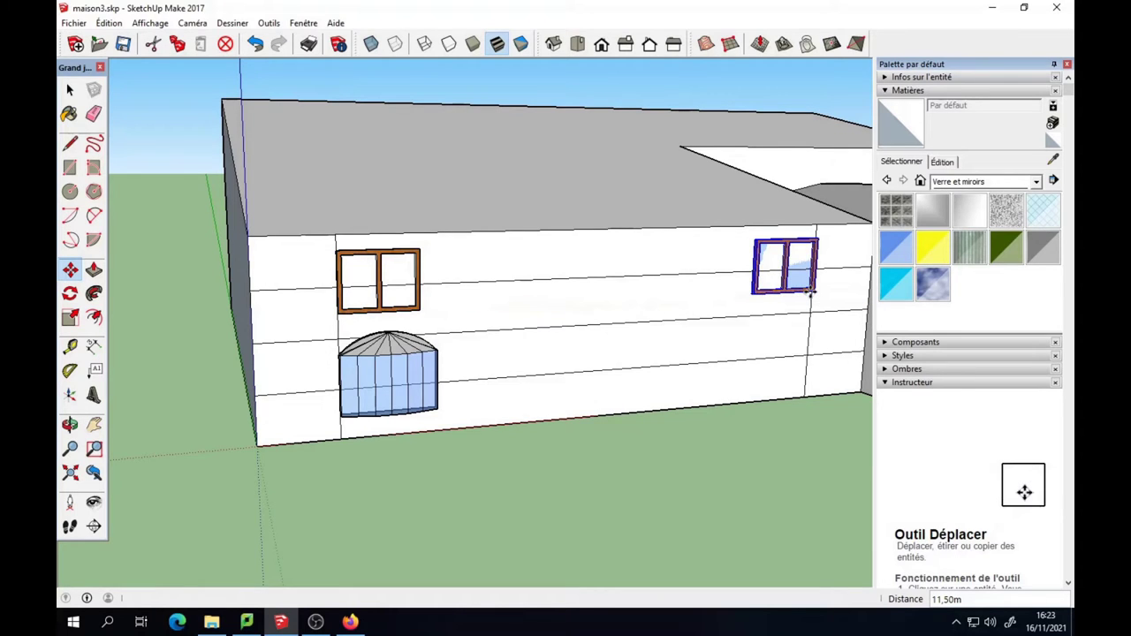
key("space")
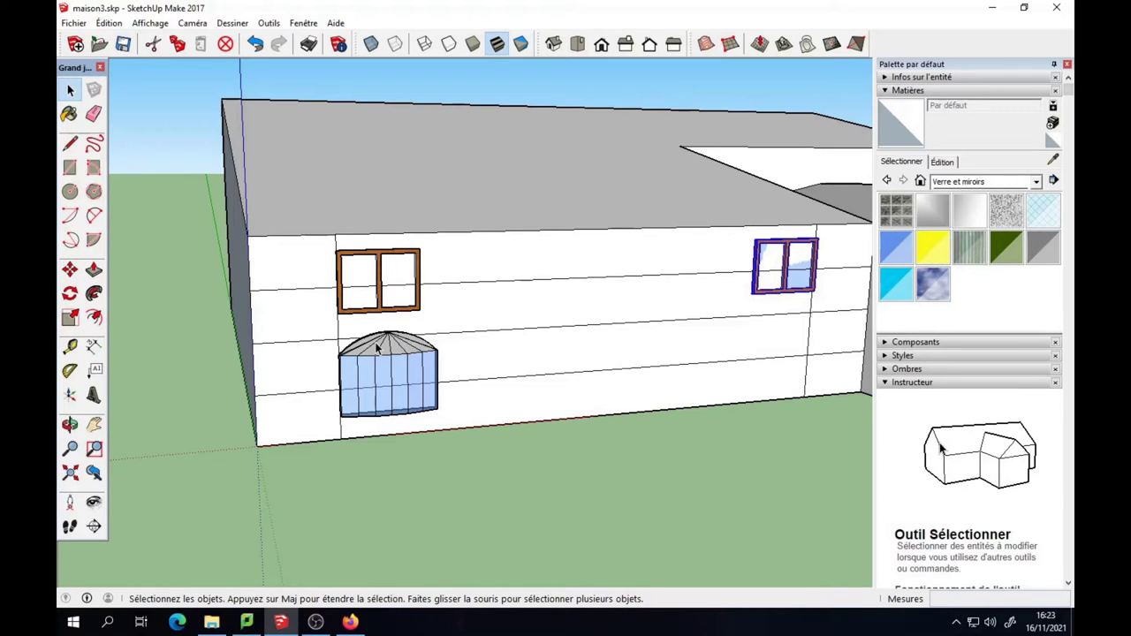
- Copy the domed bay window to the wall's right end beneath the right upper window
left_click(376, 346)
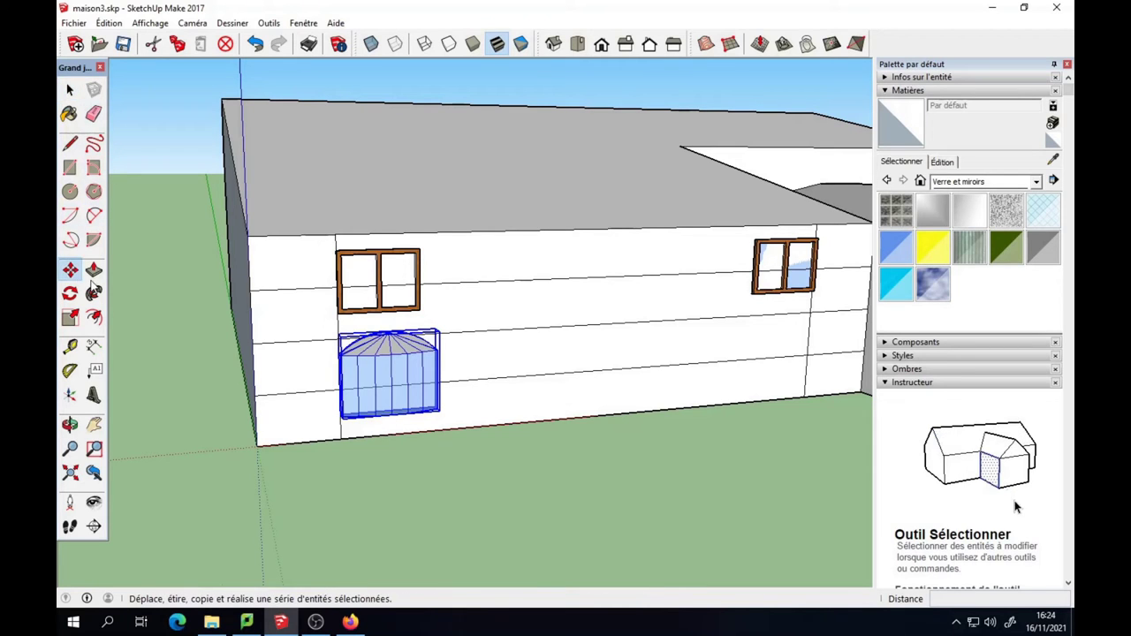
left_click(71, 270)
middle_click_drag(483, 469, 315, 439)
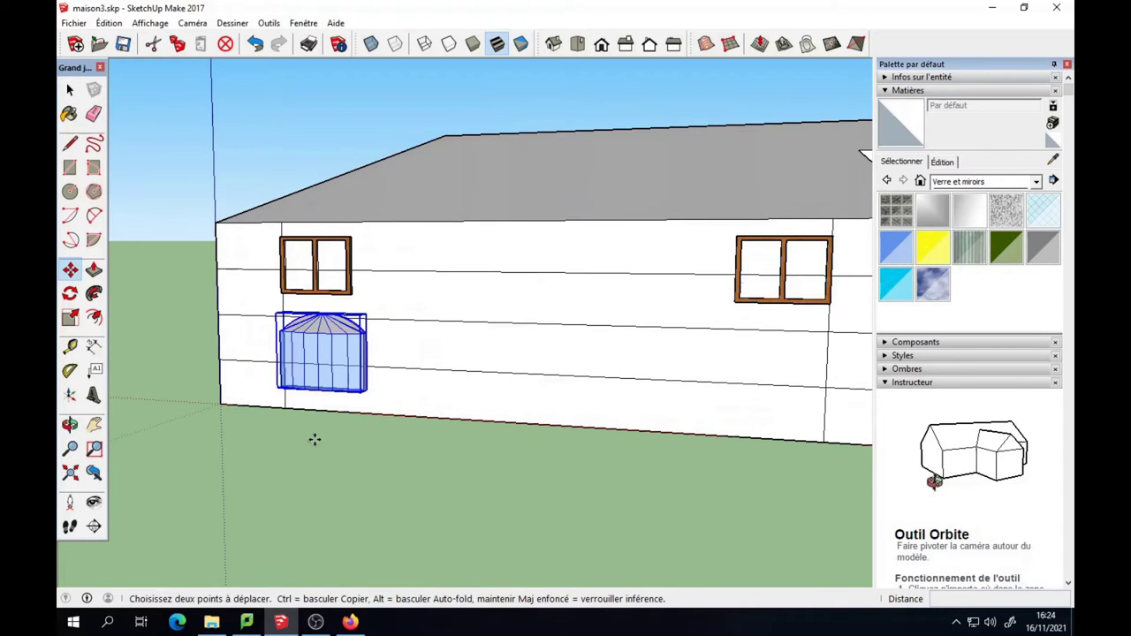
scroll(346, 415, "up", 3)
left_click(385, 373)
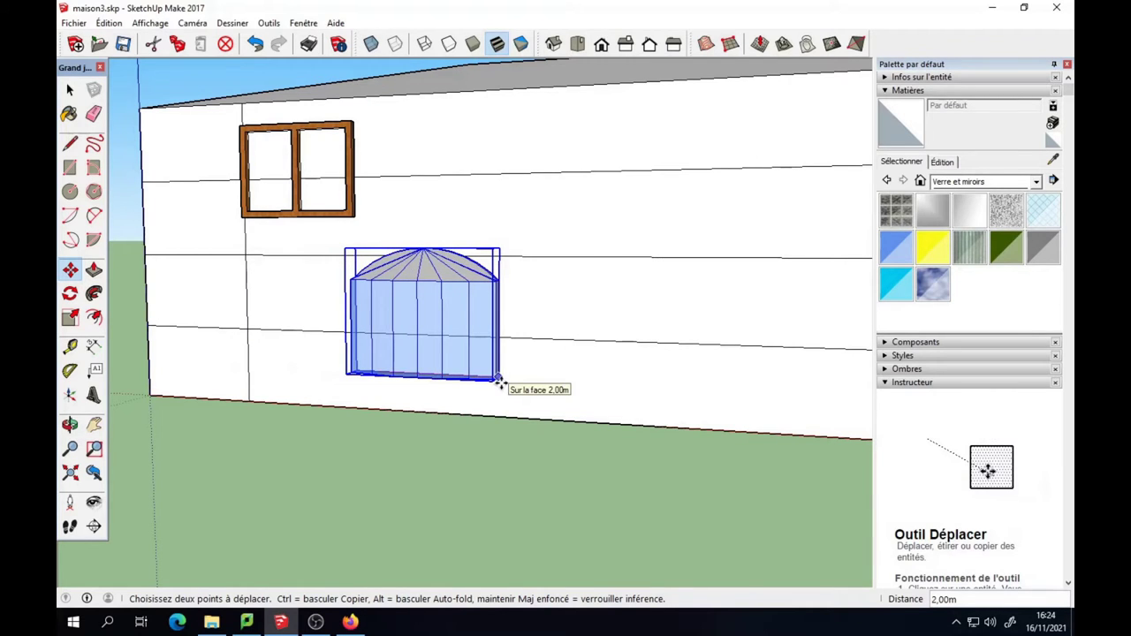
key("ctrl")
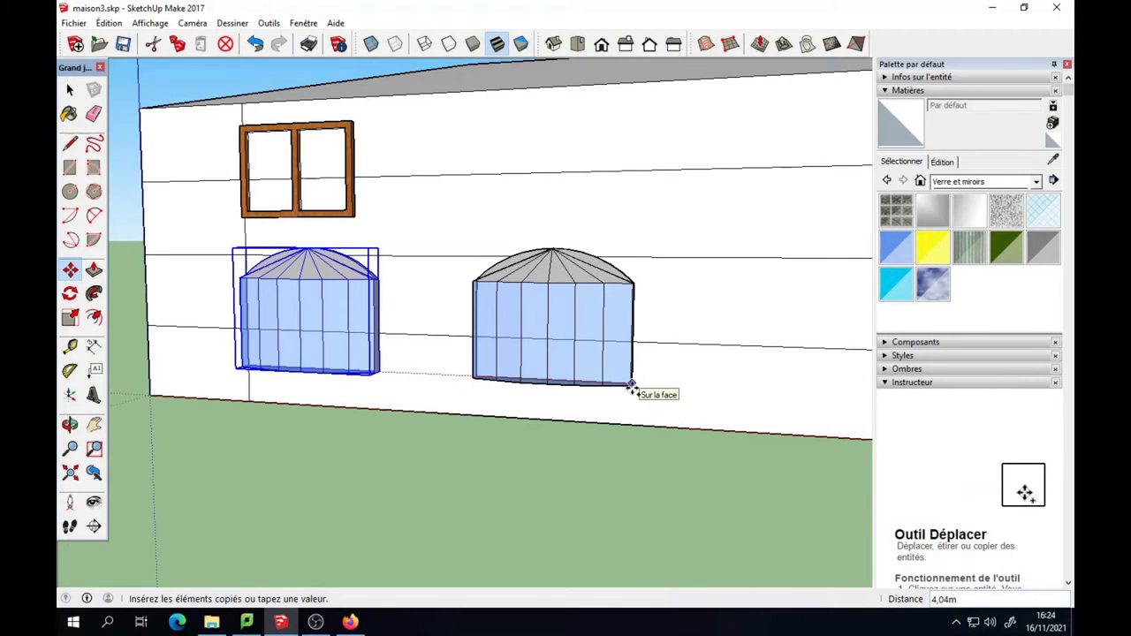
mouse_move(630, 386)
middle_mouse_down()
mouse_move(724, 358)
mouse_move(831, 346)
middle_mouse_up()
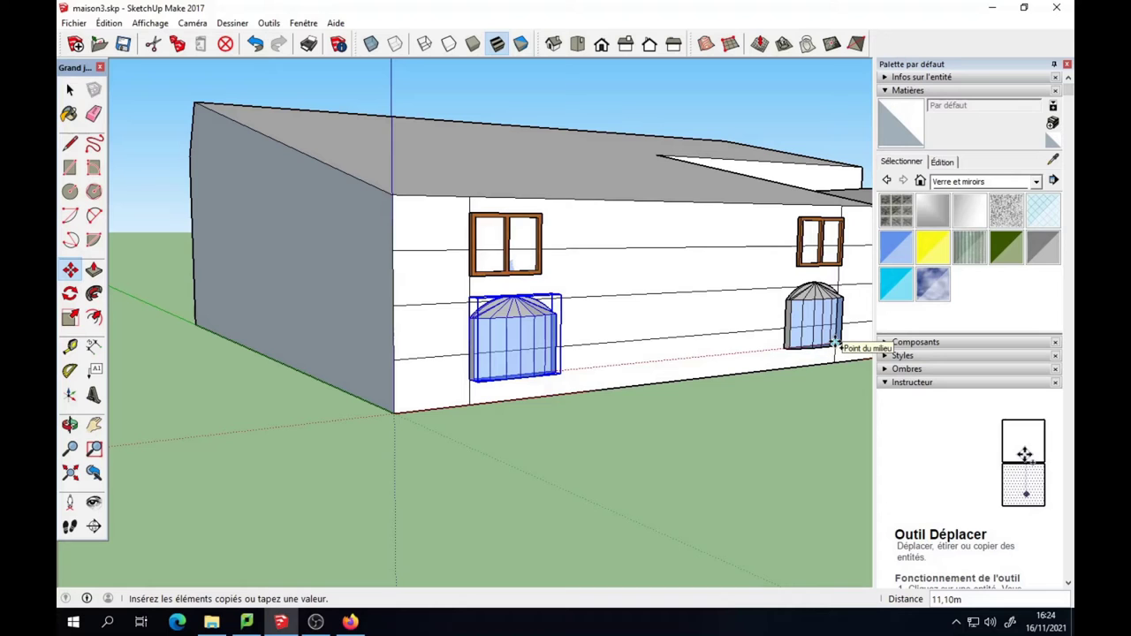
left_click(835, 344)
key("space")
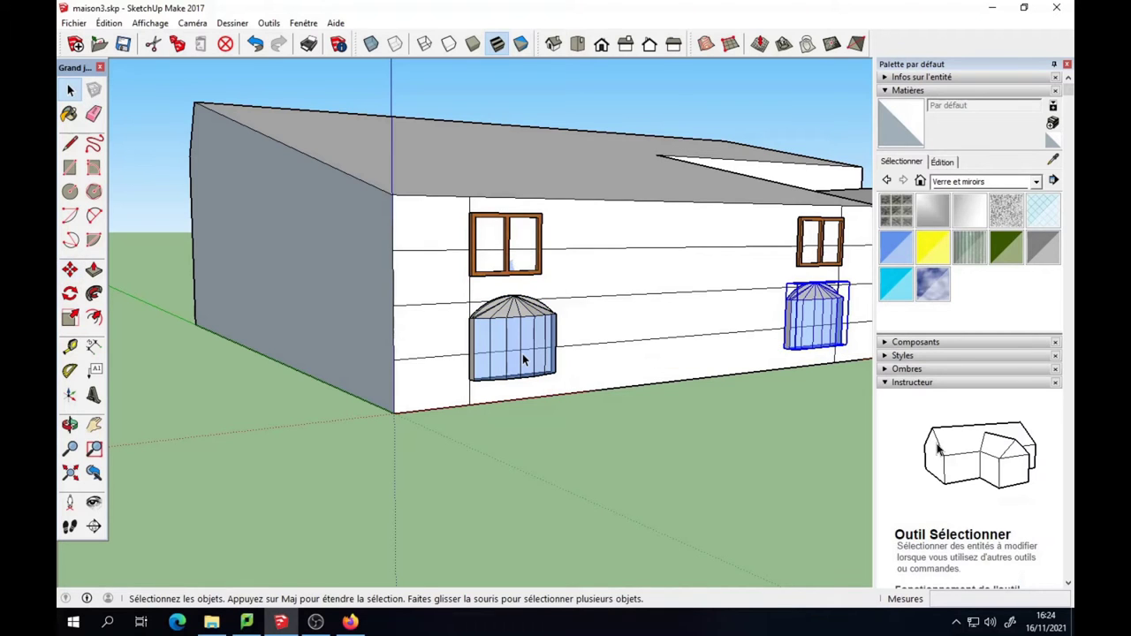
- Intersect the upper-left wooden window with the model via Intersection des faces > Avec le modèle
middle_click_drag(523, 353, 462, 461)
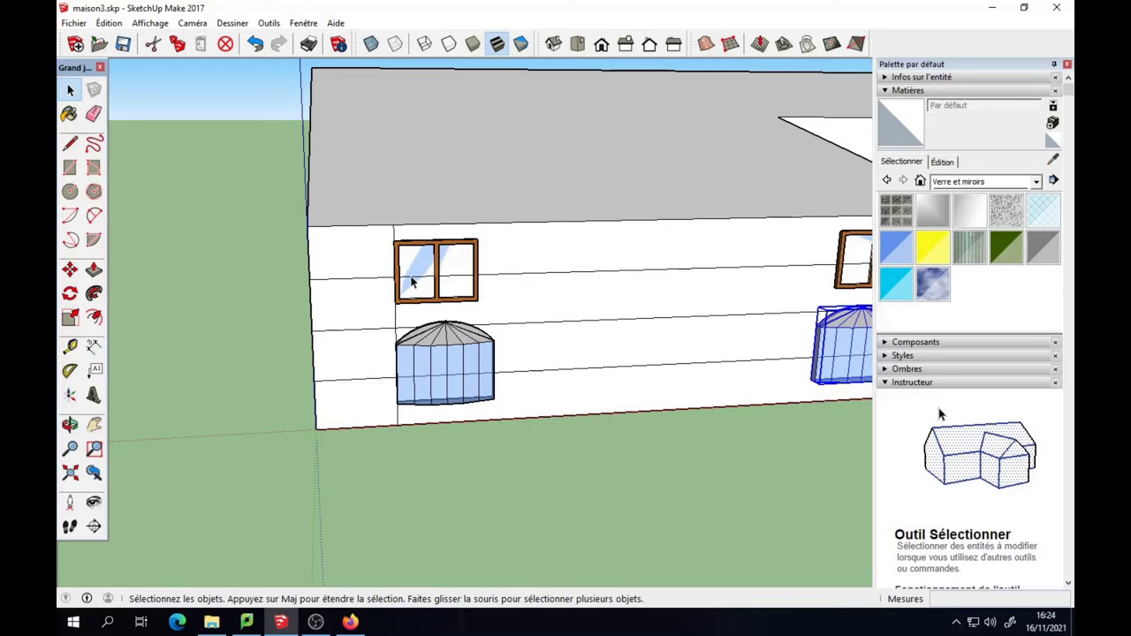
left_click(442, 265)
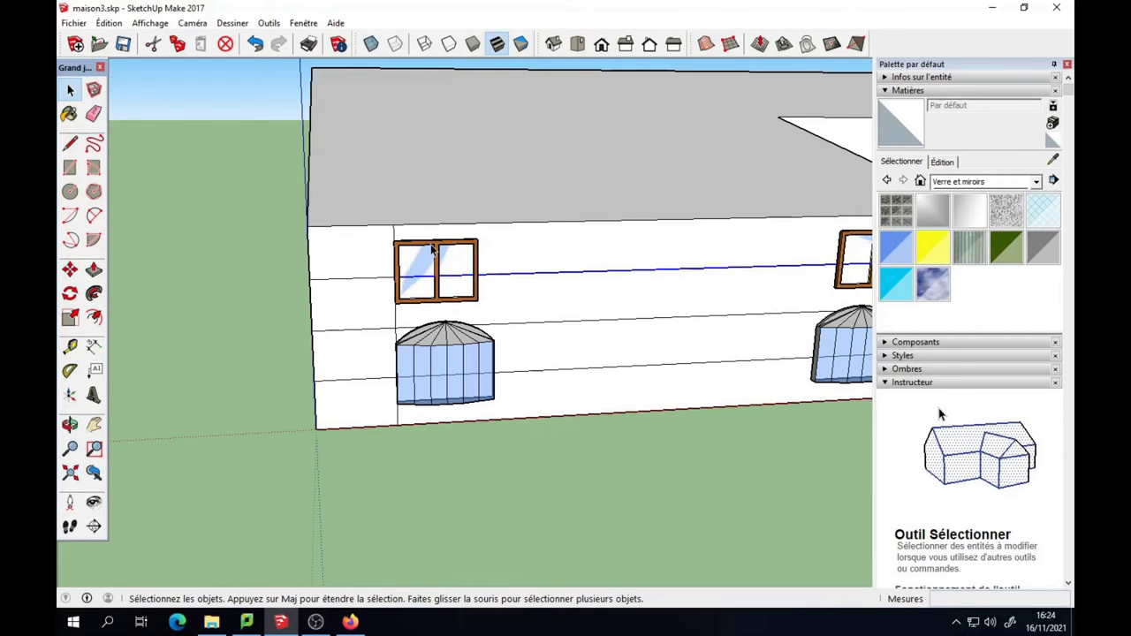
left_click(473, 301)
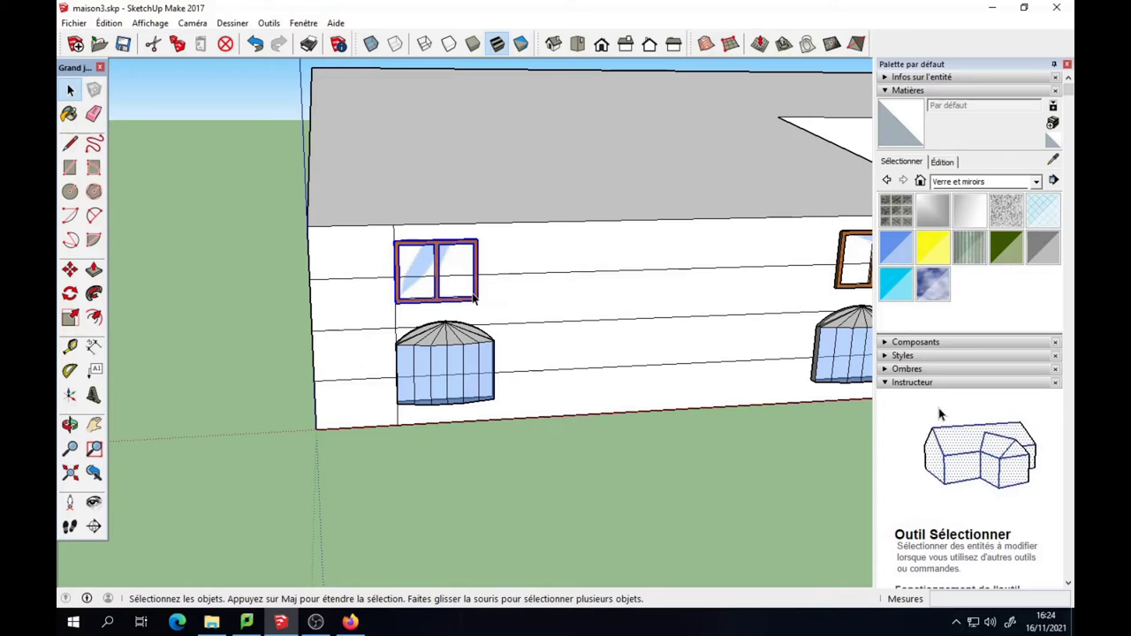
right_click(472, 281)
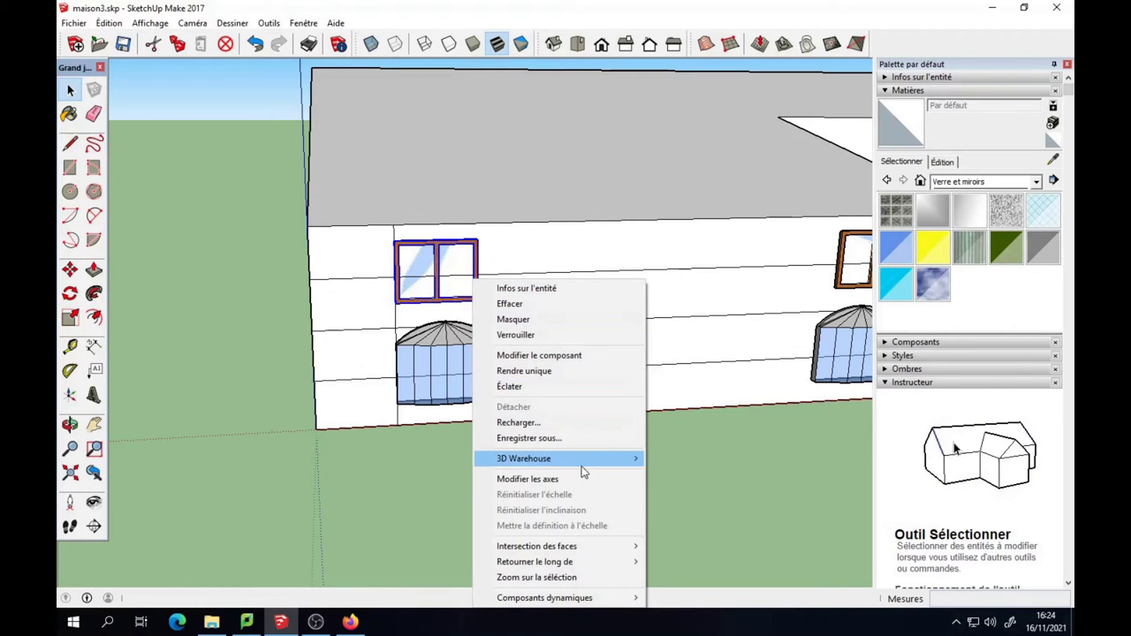
mouse_move(537, 546)
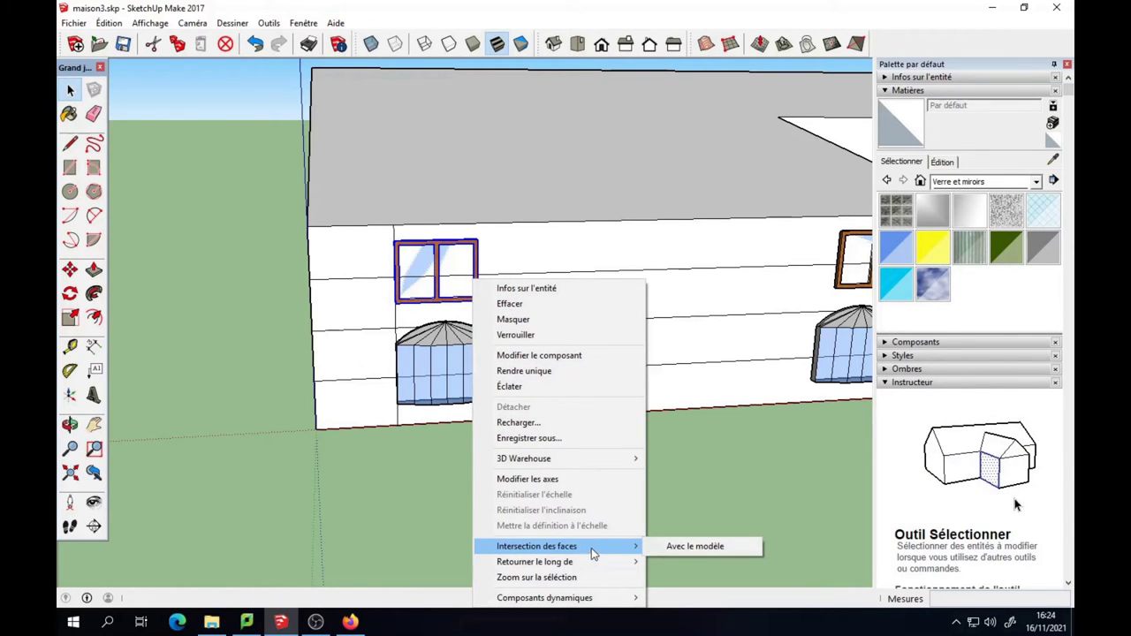
left_click(675, 548)
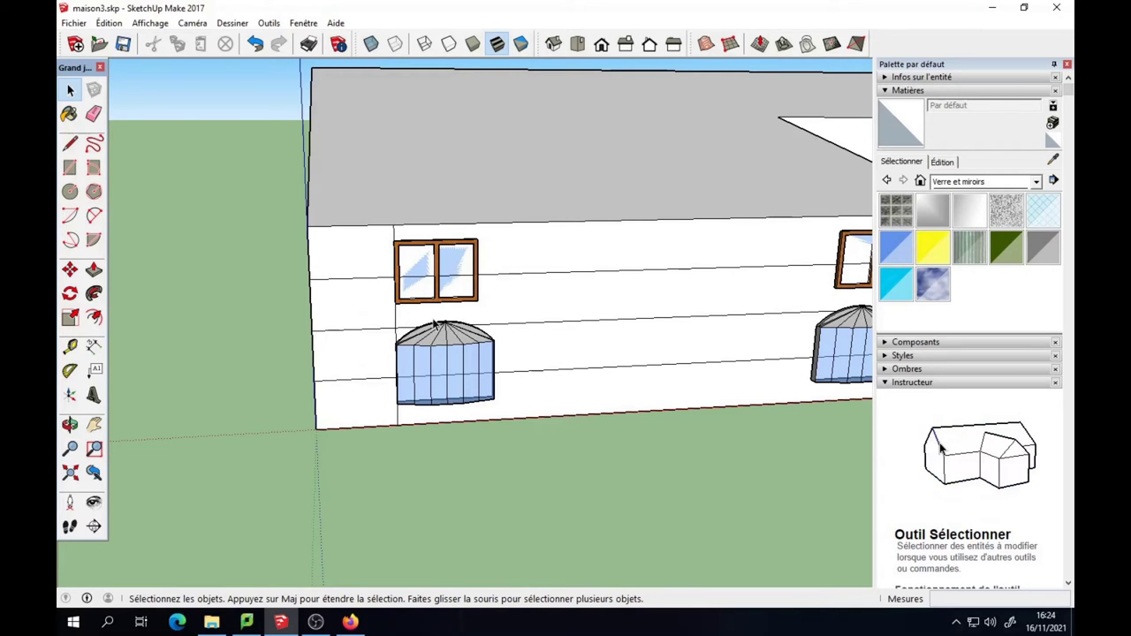
- Orbit to view the window from inside the wall and inspect its mullion and glass faces
key("o")
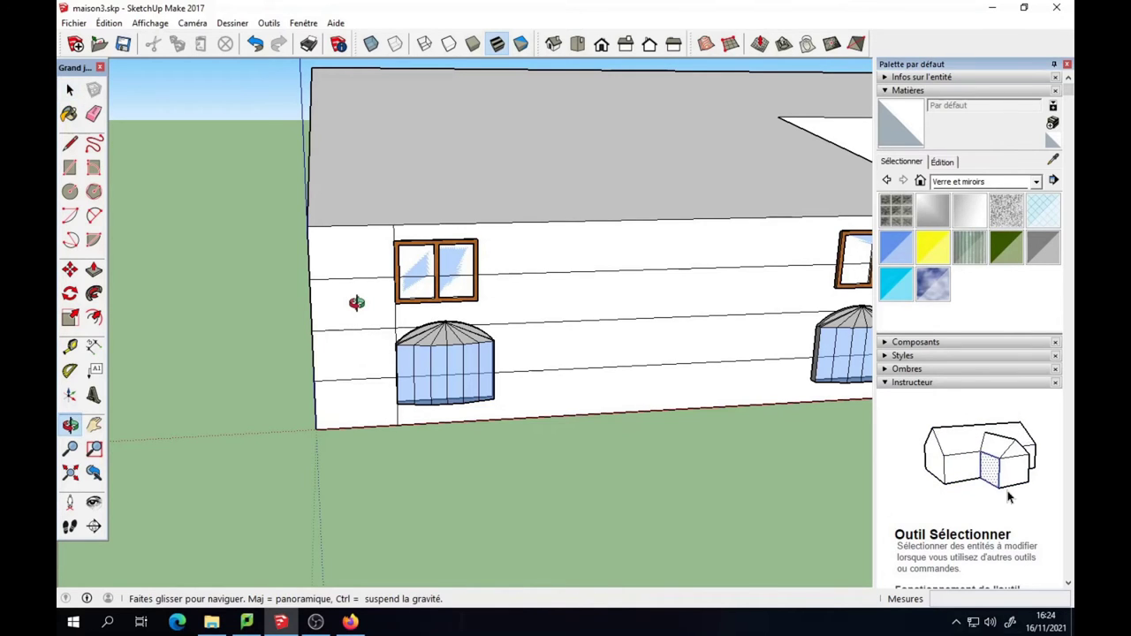
left_click_drag(356, 303, 457, 372)
key("space")
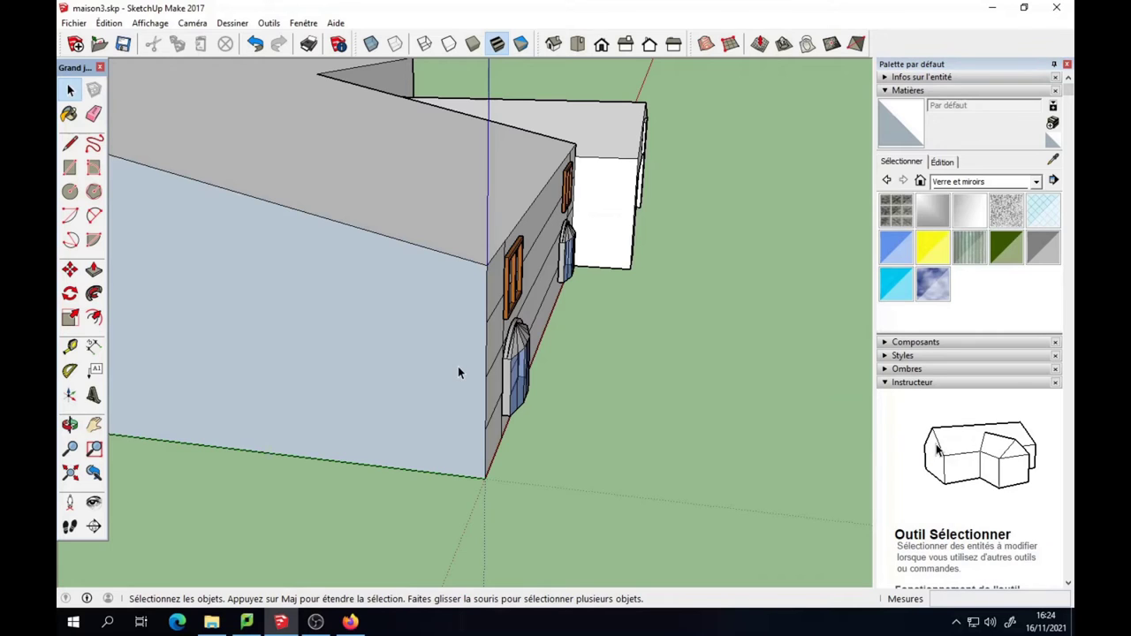
scroll(584, 327, "up", 5)
scroll(583, 327, "up", 3)
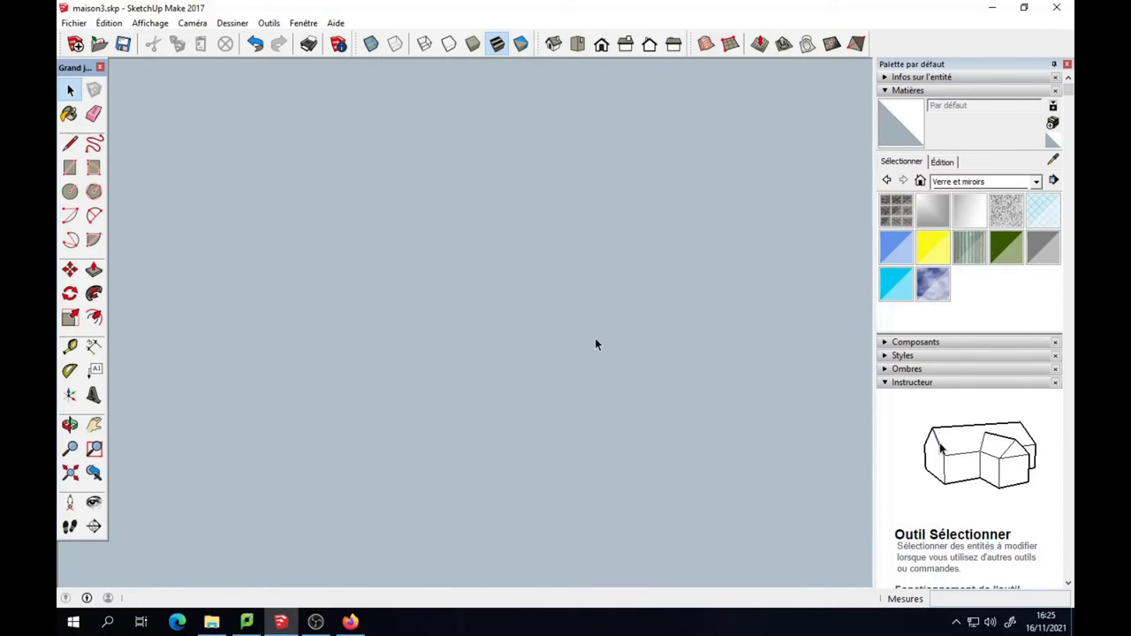
scroll(596, 340, "up", 2)
mouse_move(595, 344)
middle_mouse_down()
mouse_move(686, 338)
mouse_move(536, 422)
mouse_move(501, 523)
mouse_move(505, 249)
middle_mouse_up()
key("space")
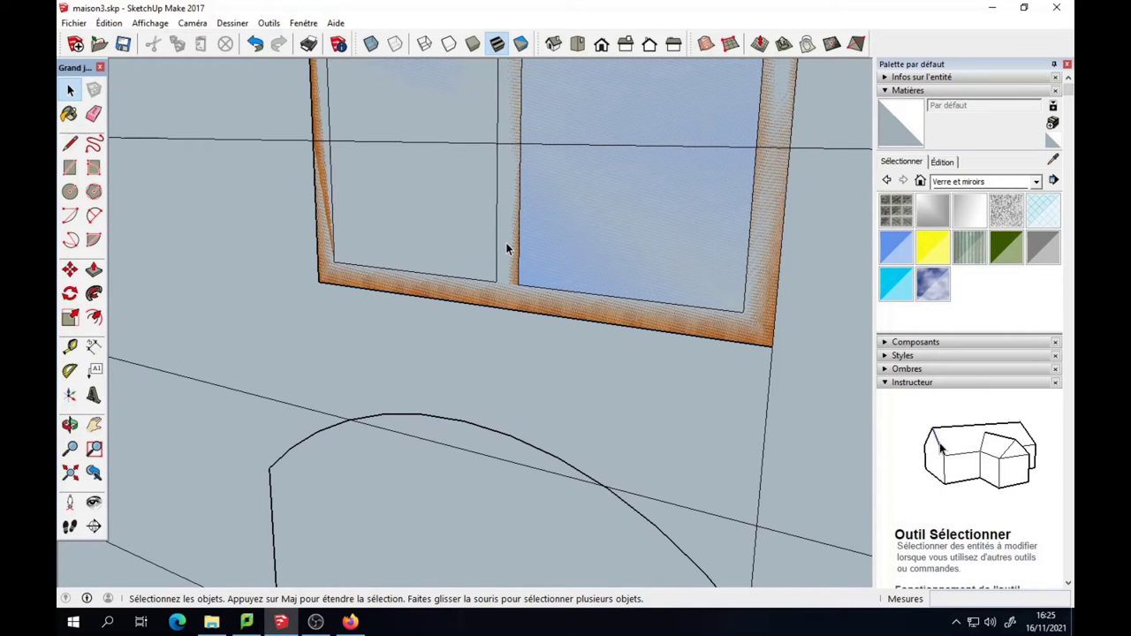
left_click(506, 245)
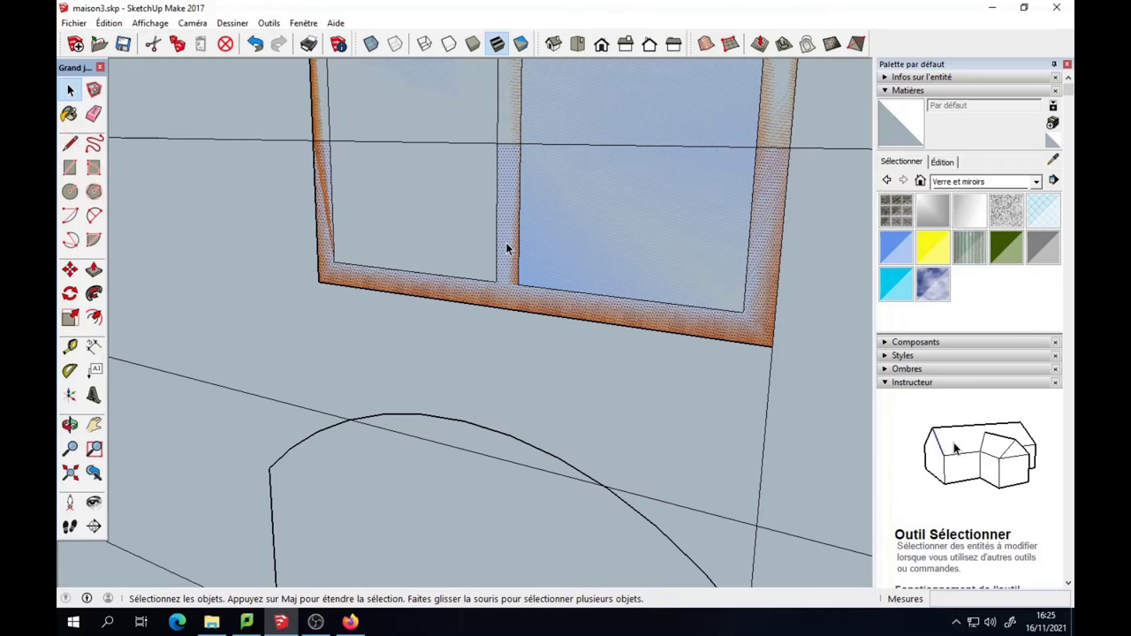
key("Escape")
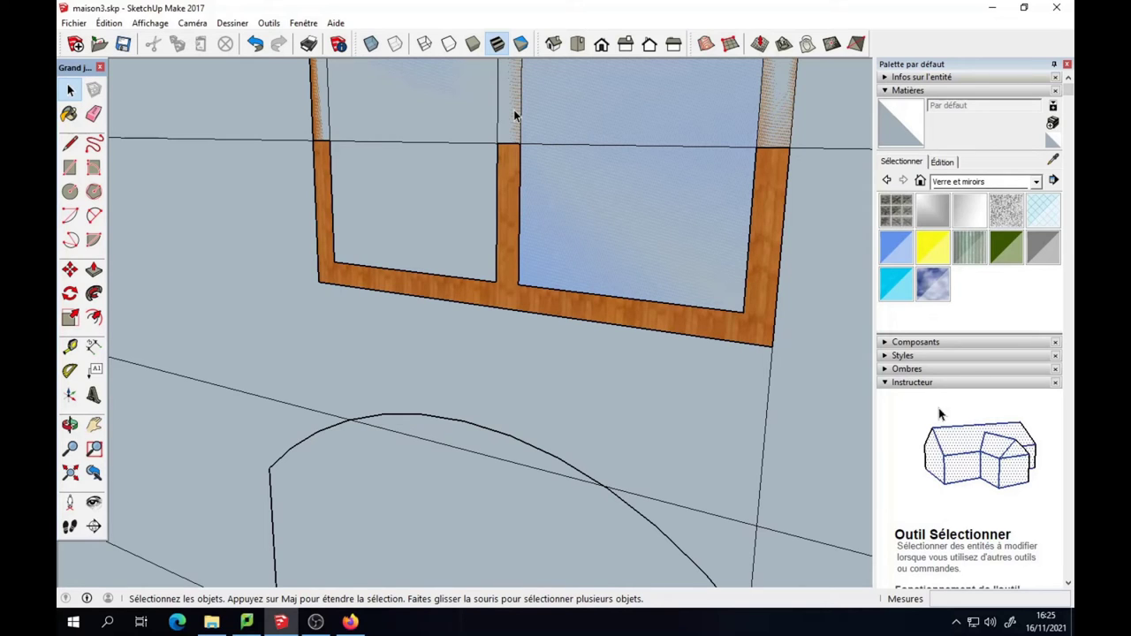
left_click(515, 115)
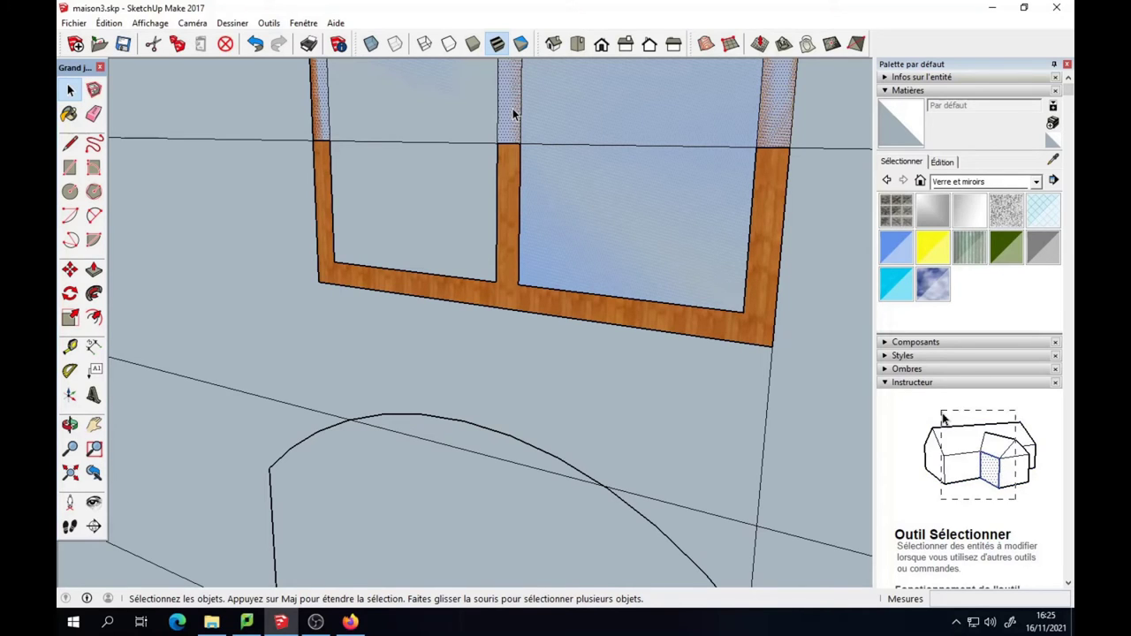
key("Escape")
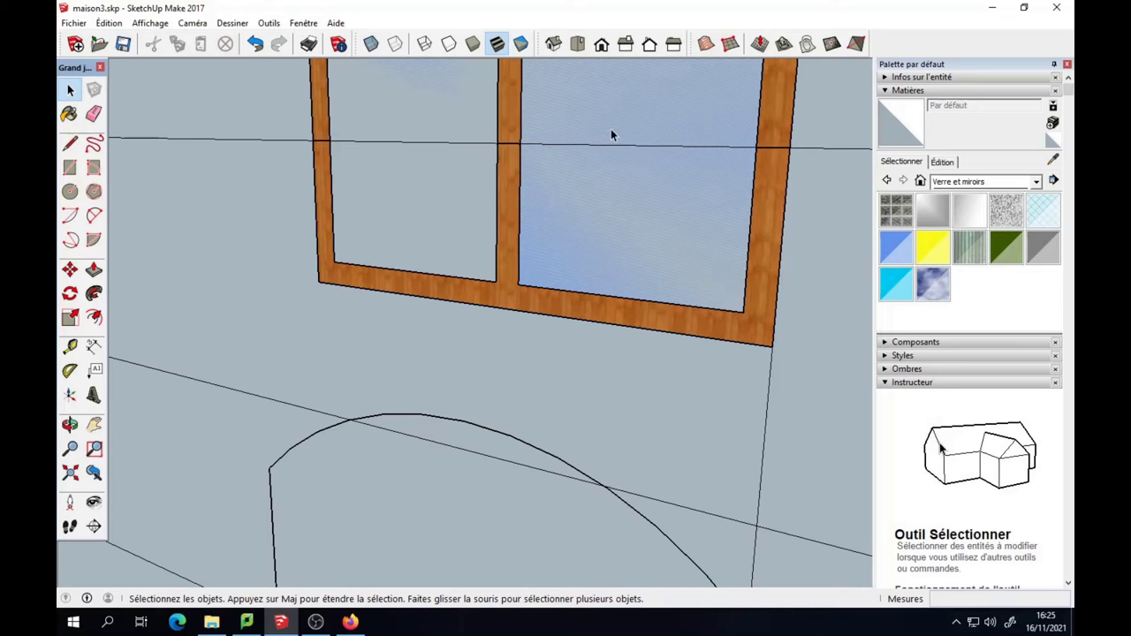
- Delete the wall faces and line covering the right and left window panes
left_click(605, 122)
key("Delete")
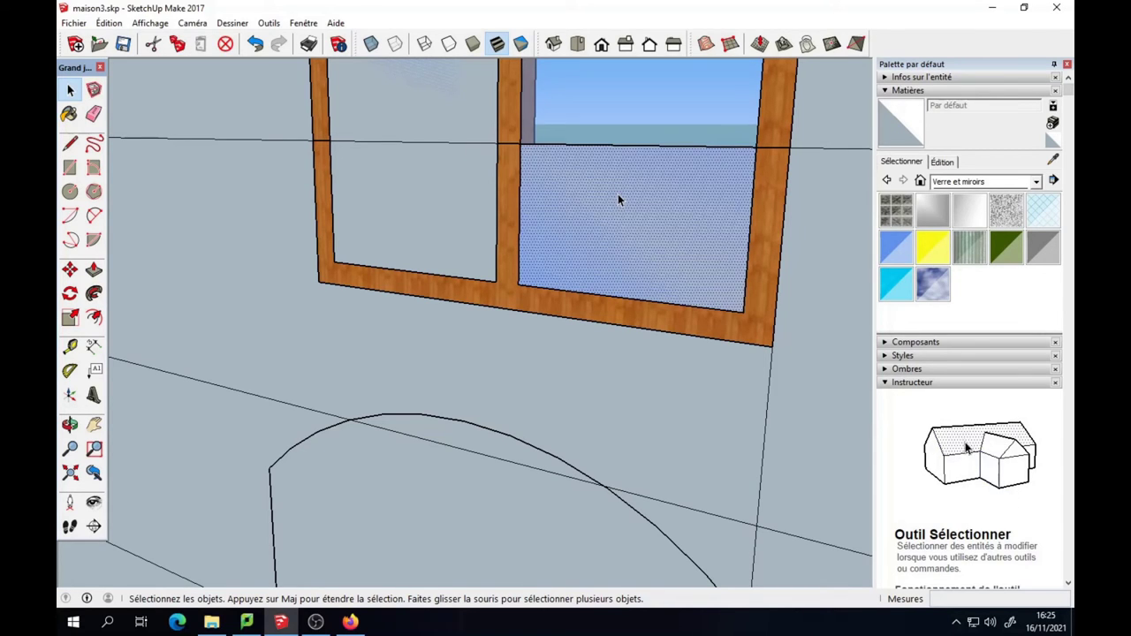
key("Delete")
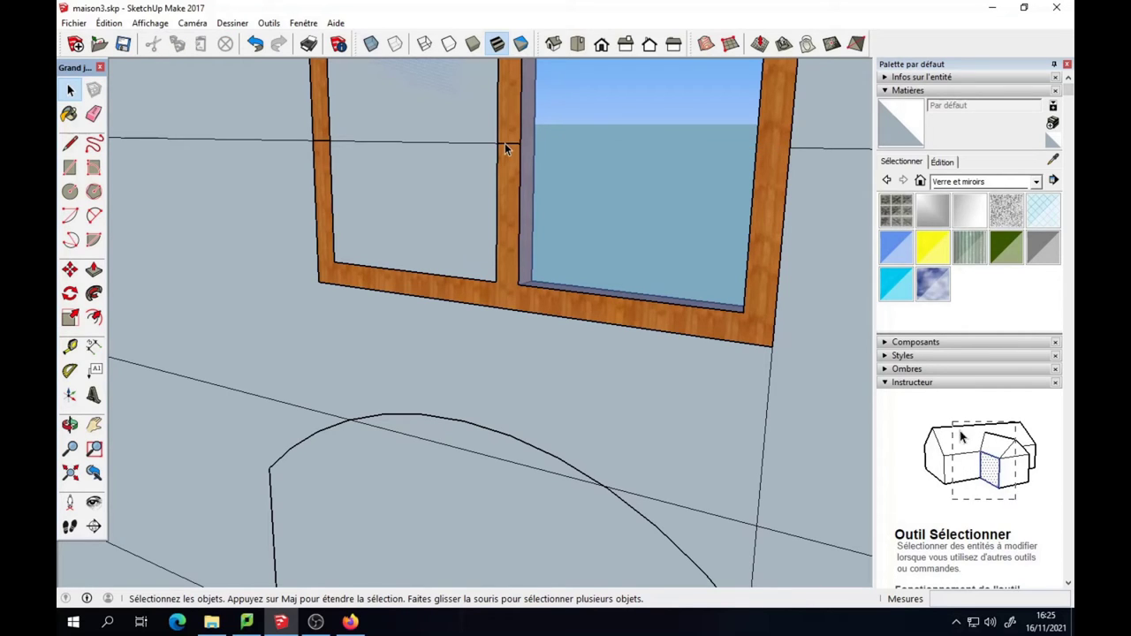
left_click(446, 143)
key("Delete")
left_click(449, 174)
key("Delete")
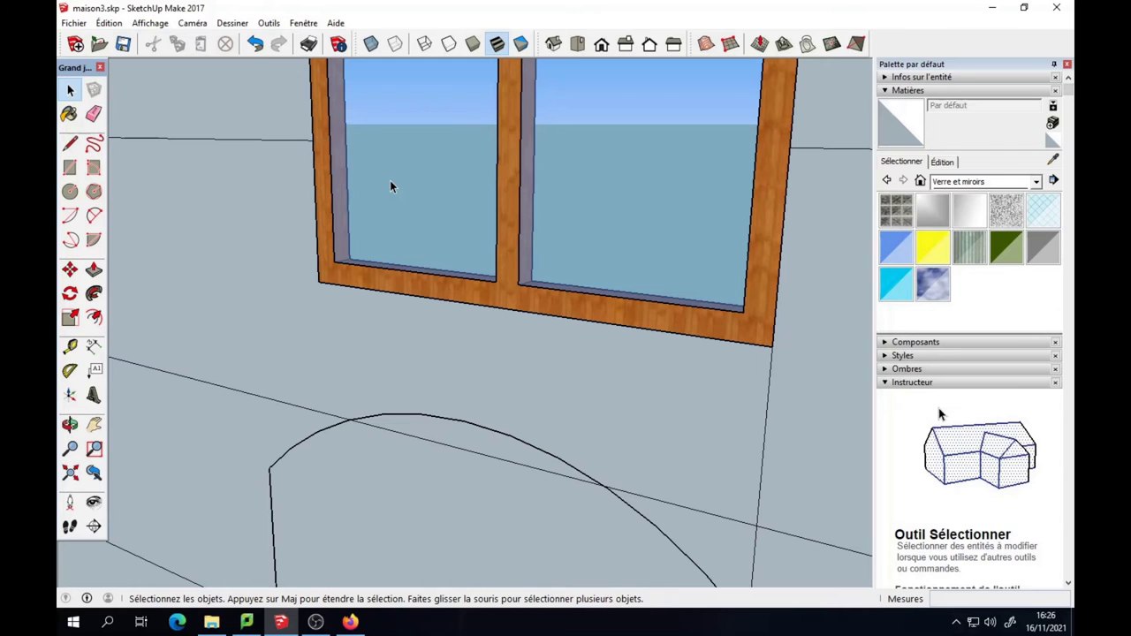
- Draw a 5 m vertical edge from the base to the top of the long front wall
mouse_move(472, 290)
middle_mouse_down()
mouse_move(398, 355)
mouse_move(540, 384)
mouse_move(204, 345)
middle_mouse_up()
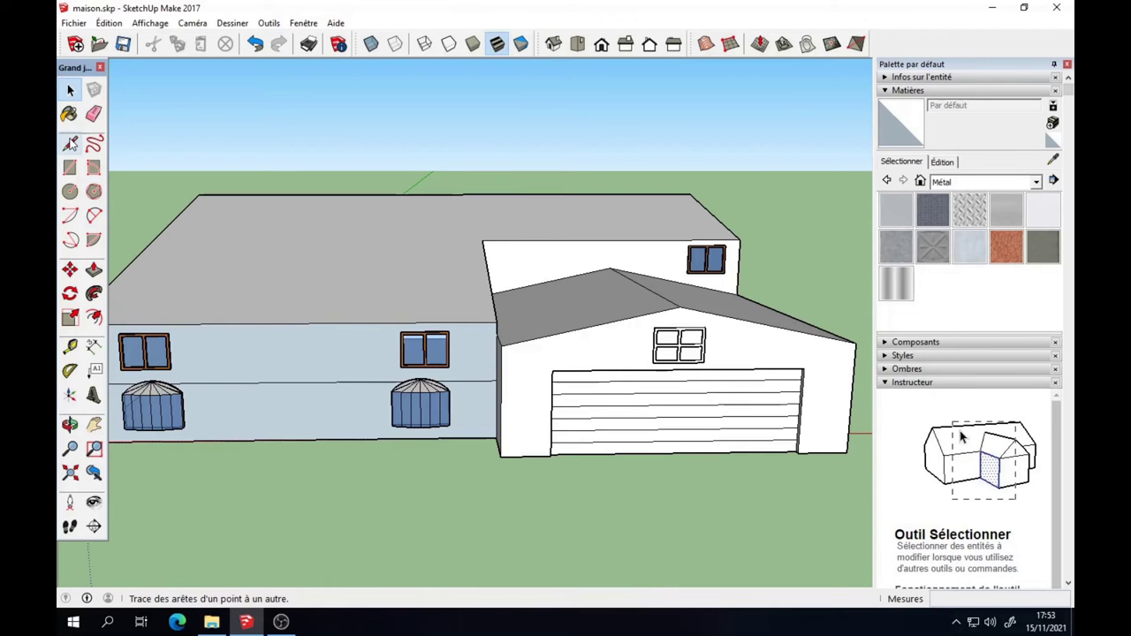
left_click(70, 143)
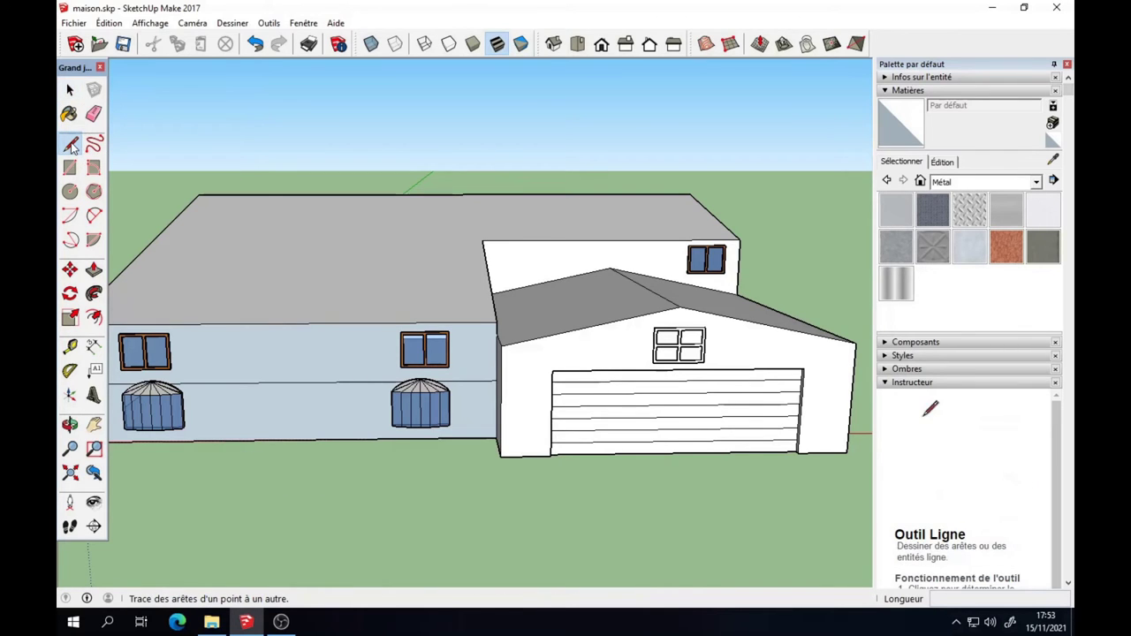
left_click(289, 439)
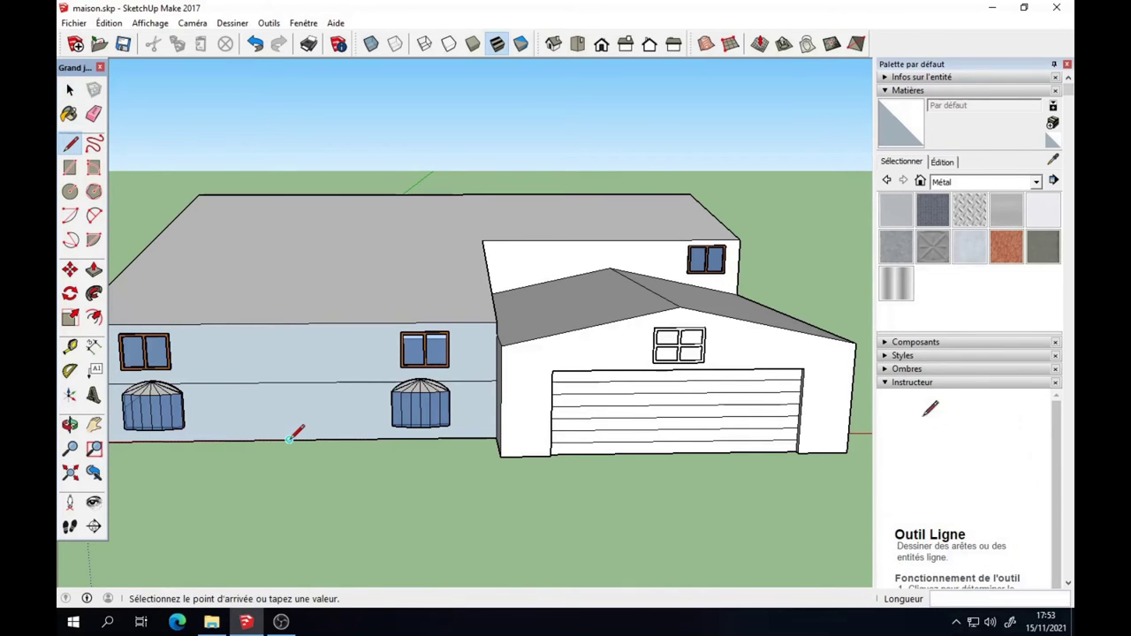
left_click(286, 323)
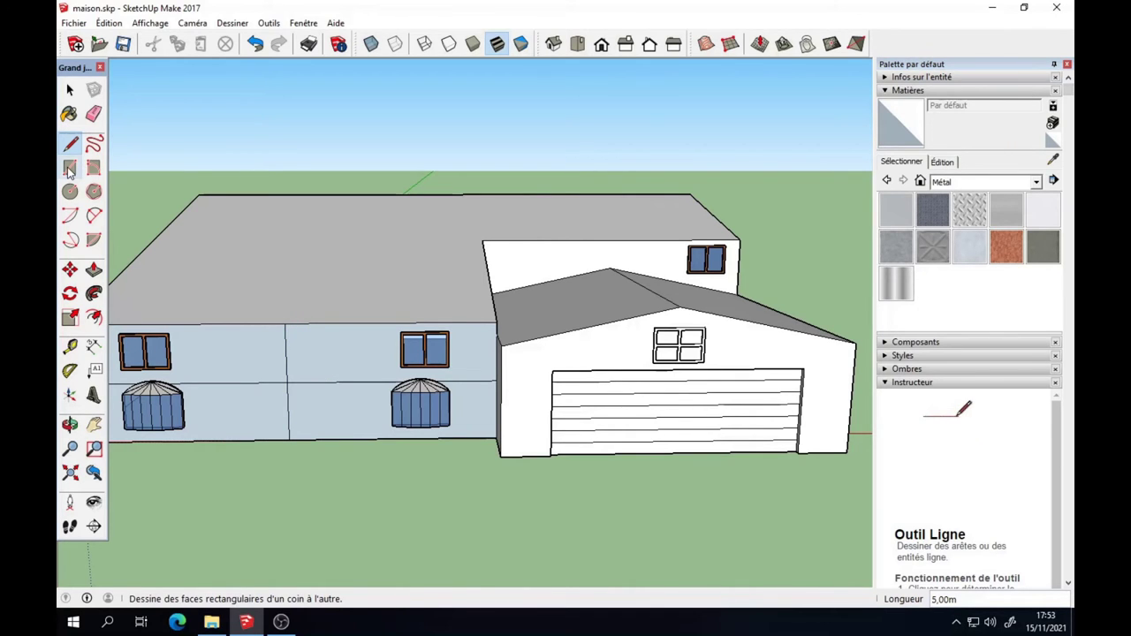
middle_click_drag(265, 389, 272, 337)
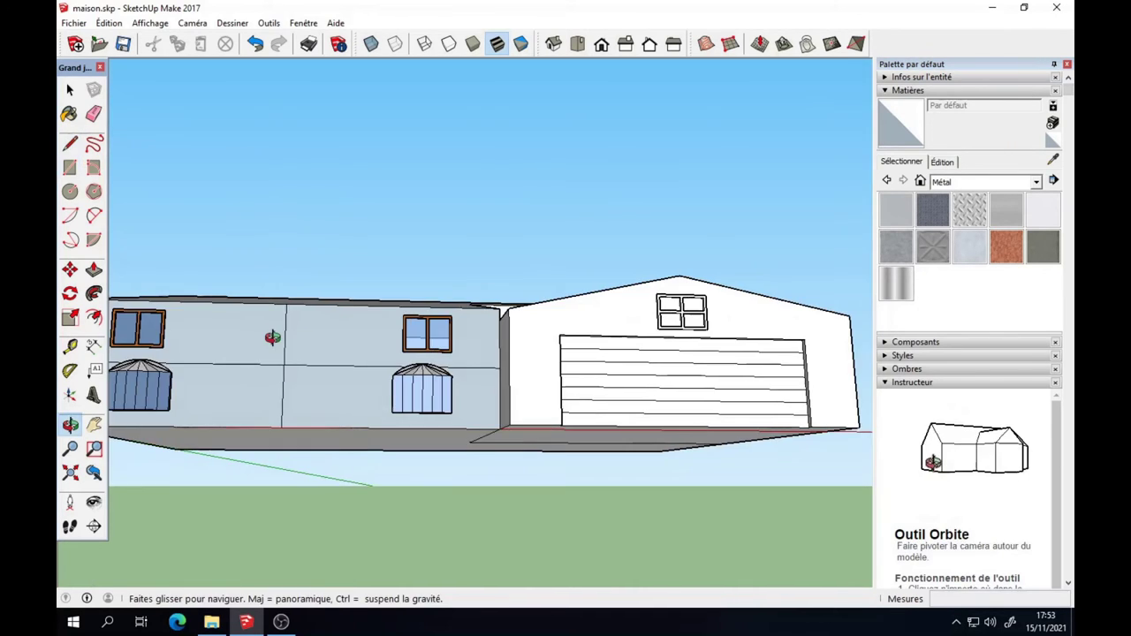
- Outline a 2;1 doorway rectangle at the front wall's base, drawing it twice from the same corner
left_click(281, 427)
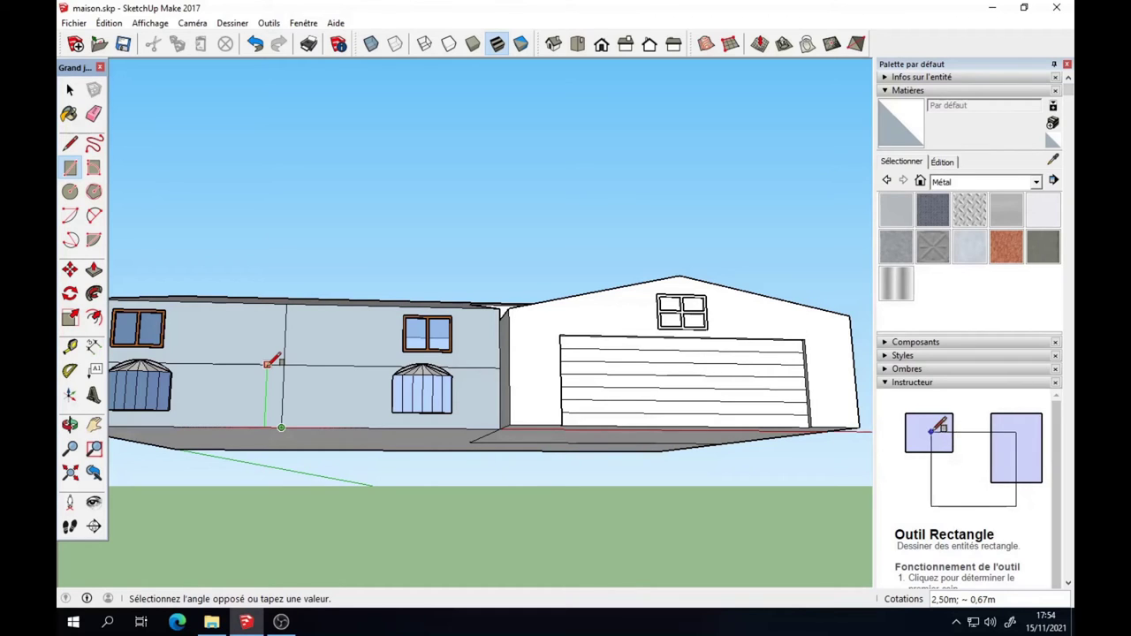
type("2")
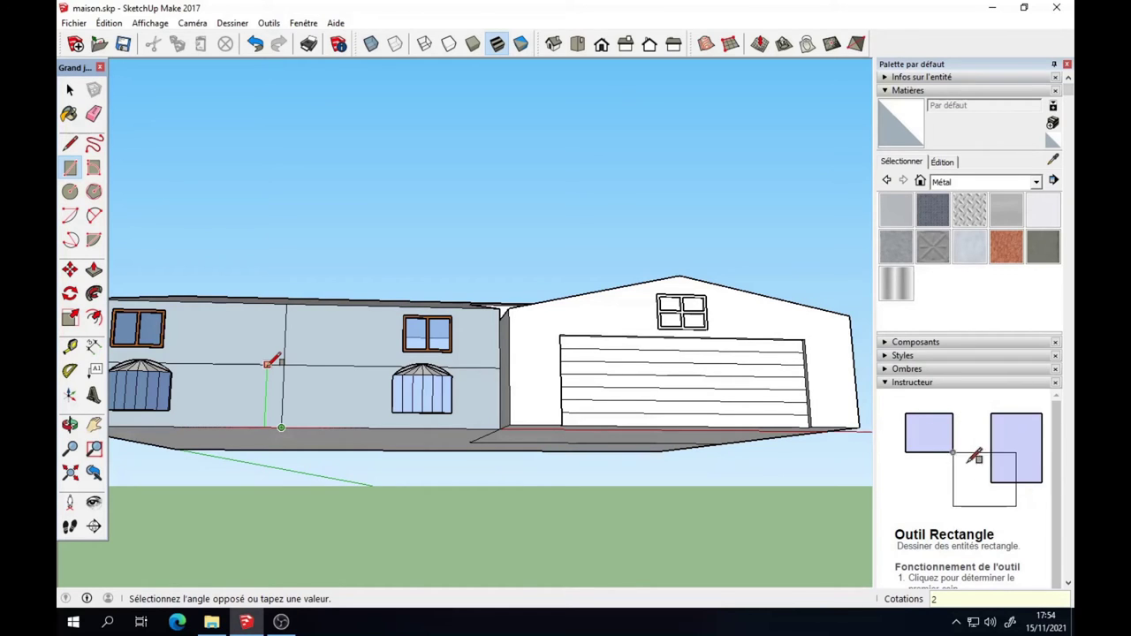
type(";1")
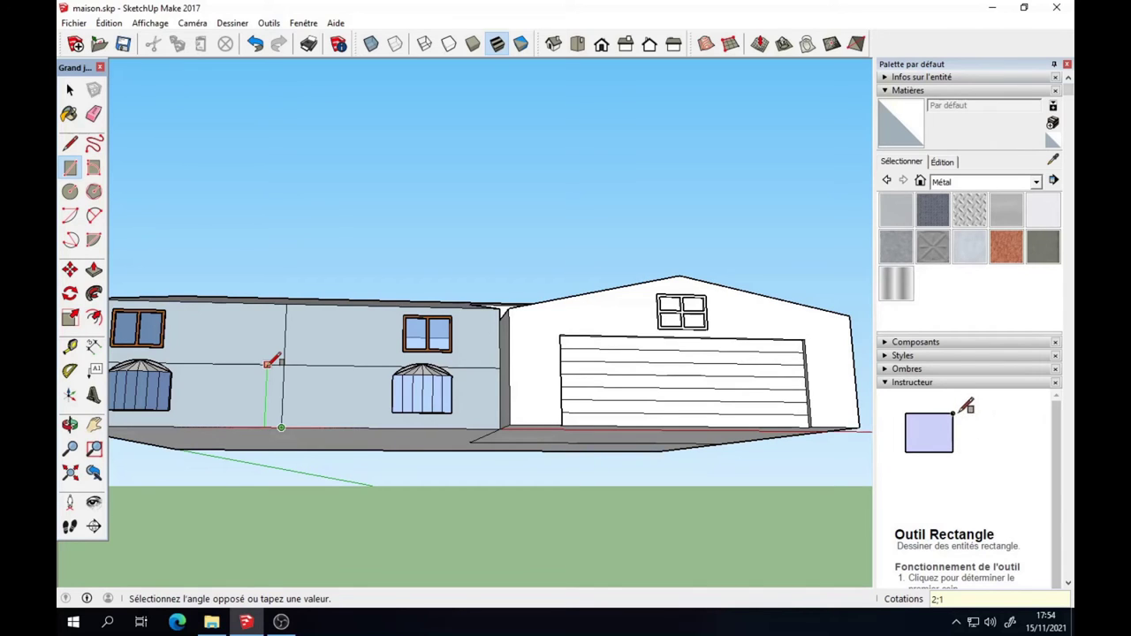
key("Return")
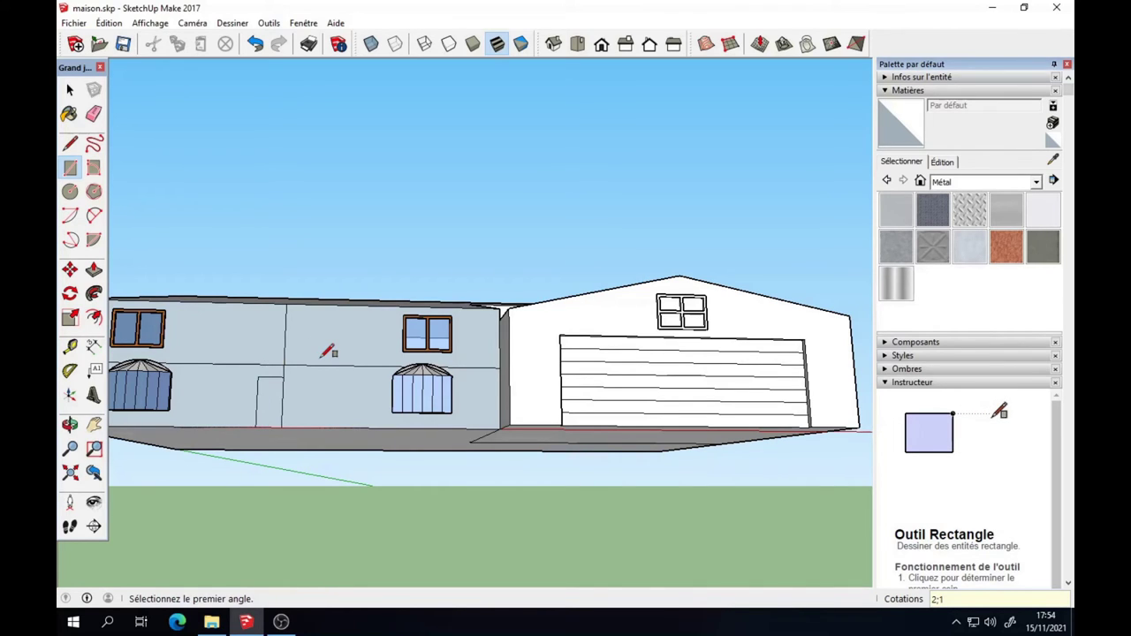
left_click(281, 427)
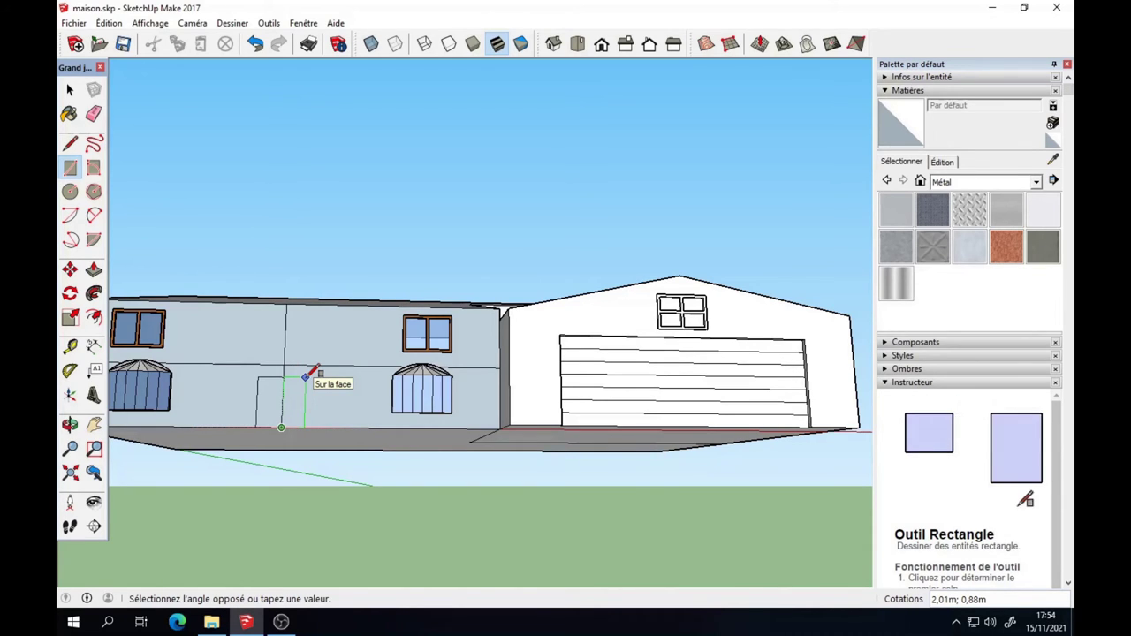
type("2;1")
key("Return")
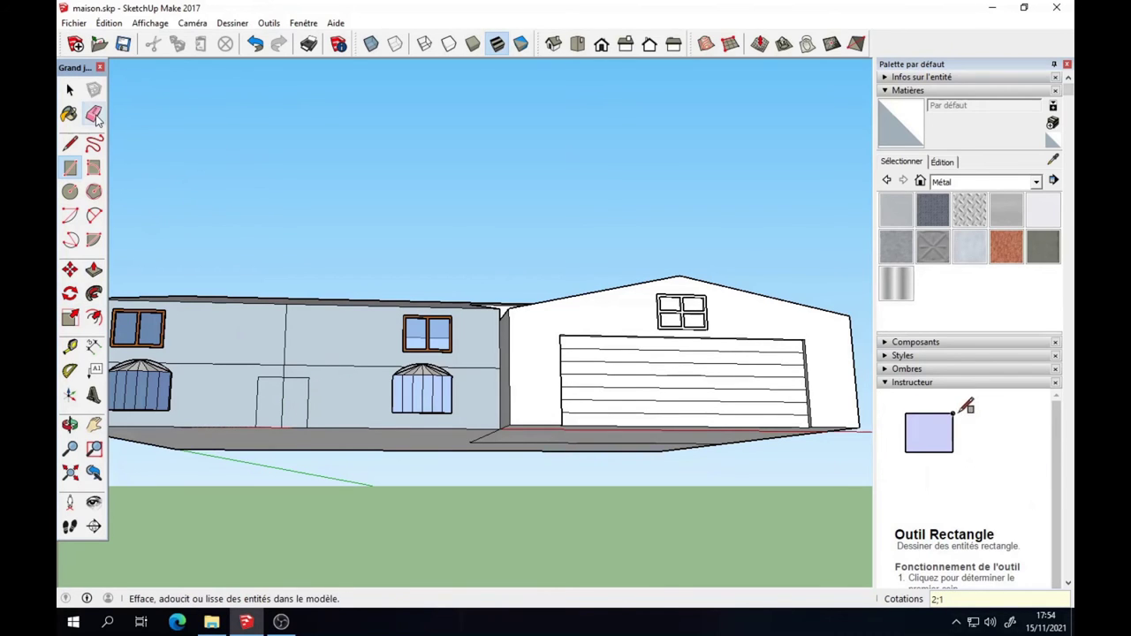
left_click(94, 115)
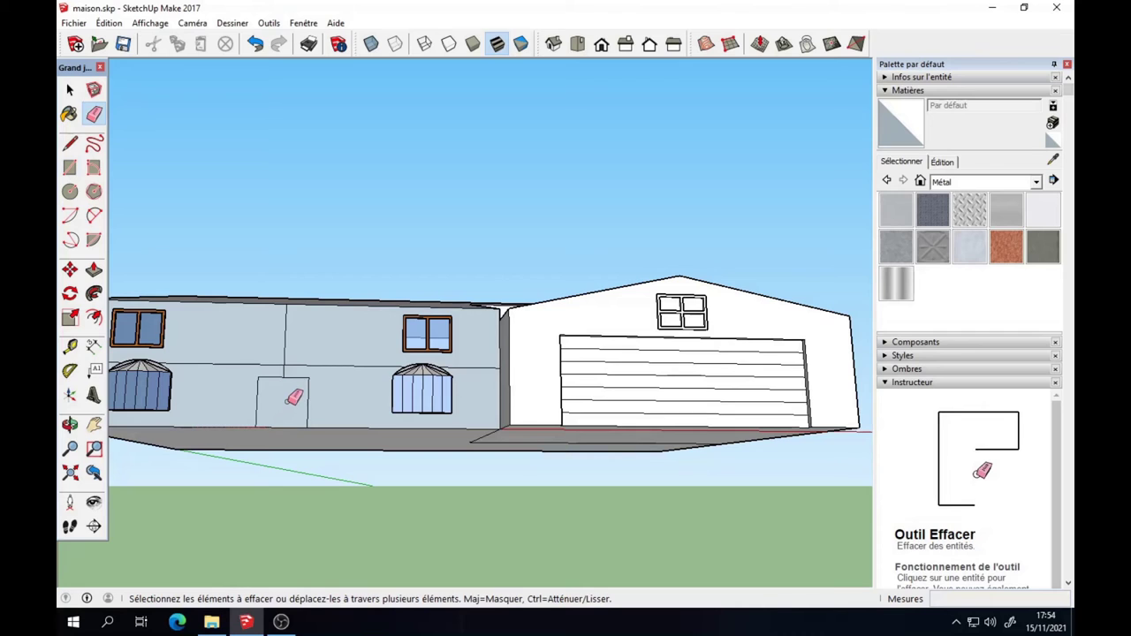
middle_click_drag(307, 493, 262, 487)
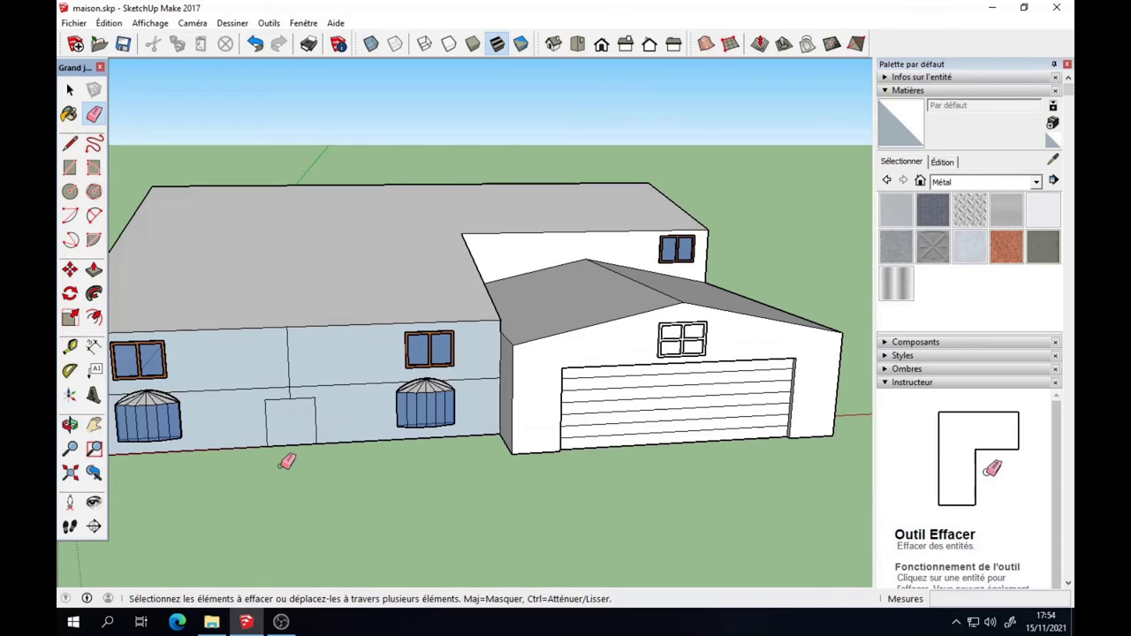
- Draw a 2-point arc between the doorway's top corners to form an arched top
scroll(288, 462, "up", 3)
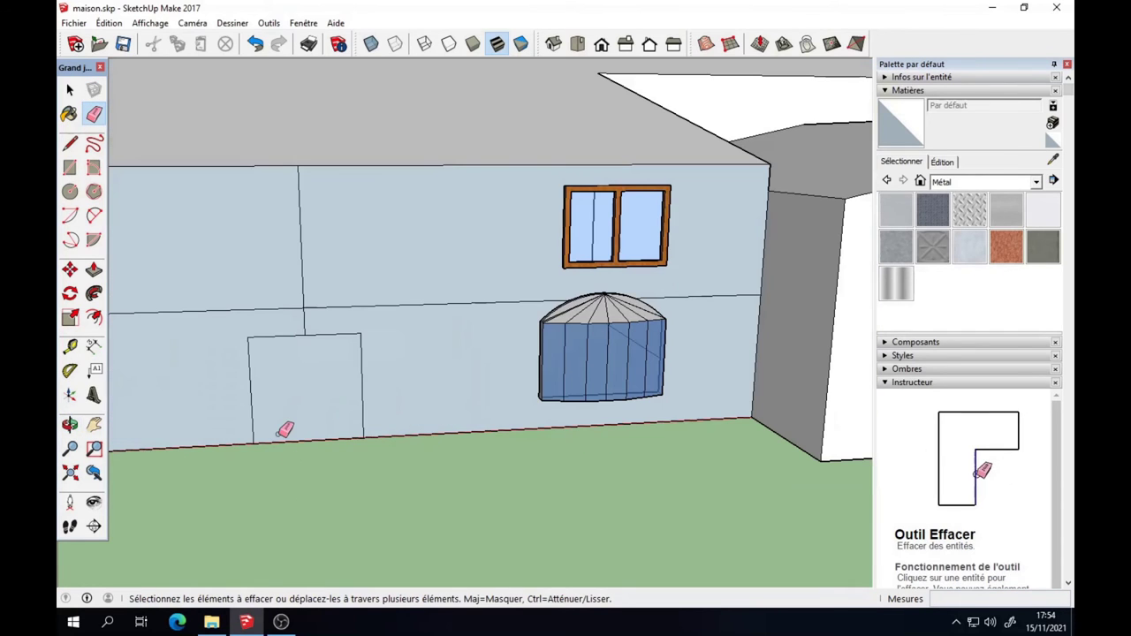
left_click(94, 215)
left_click(248, 337)
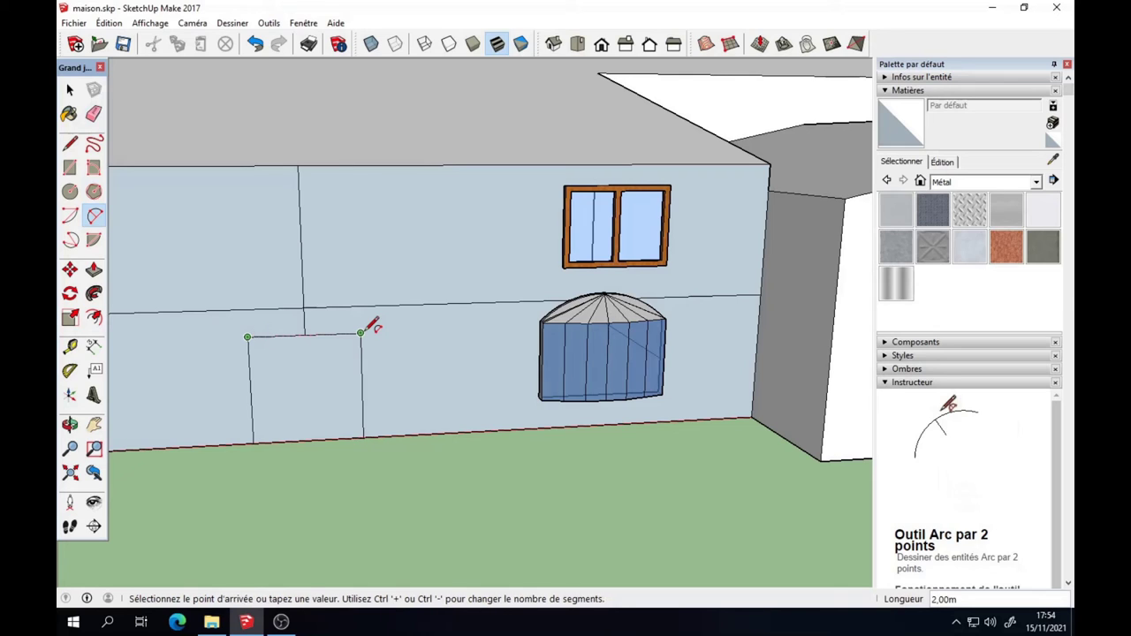
left_click(361, 332)
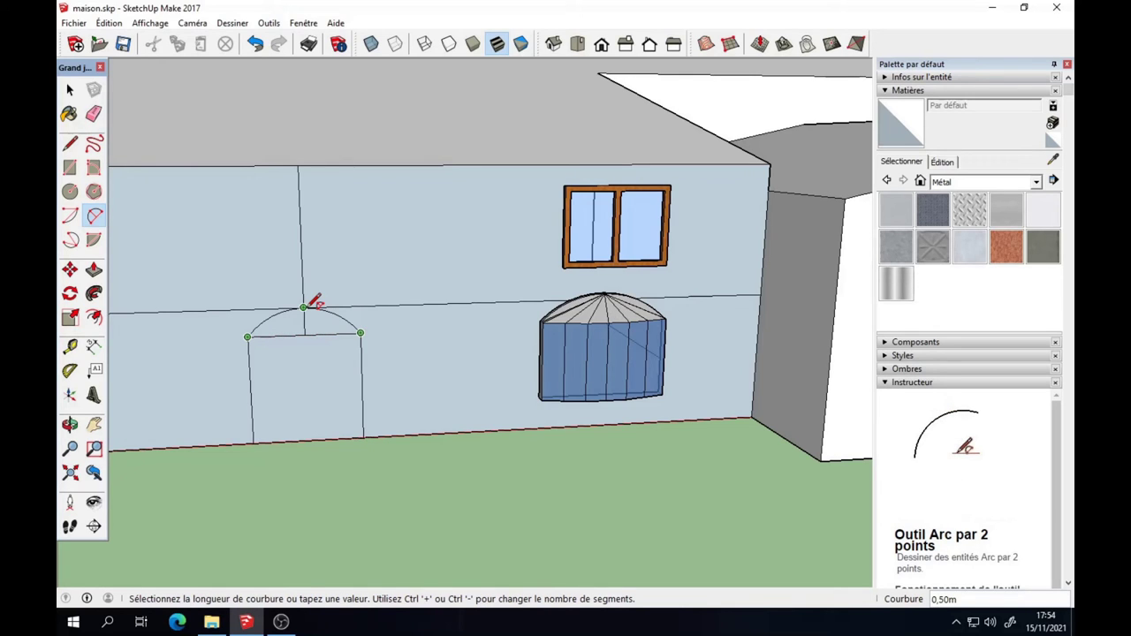
left_click(304, 307)
- Erase the doorway's straight top edge and the vertical and horizontal lines crossing the wall
key("e")
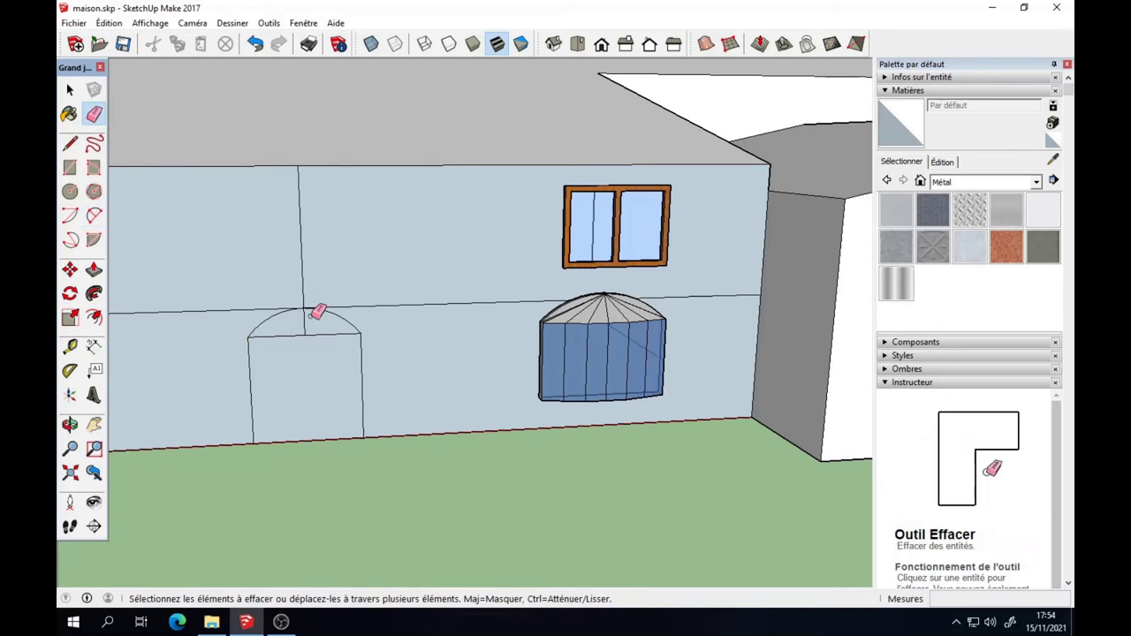
left_click(313, 328)
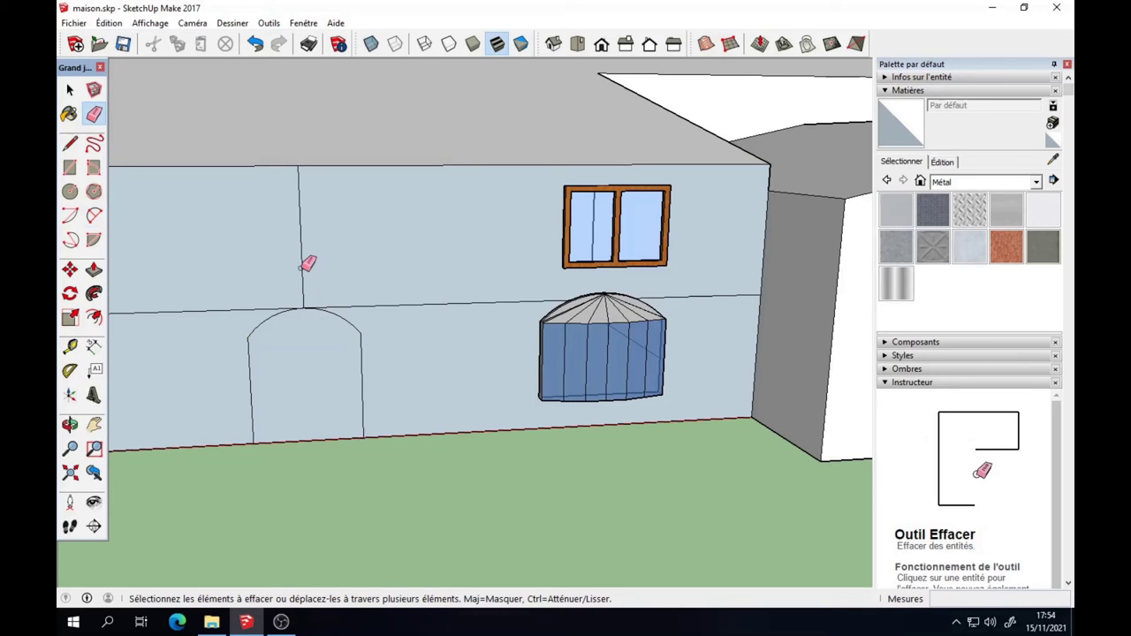
left_click(305, 257)
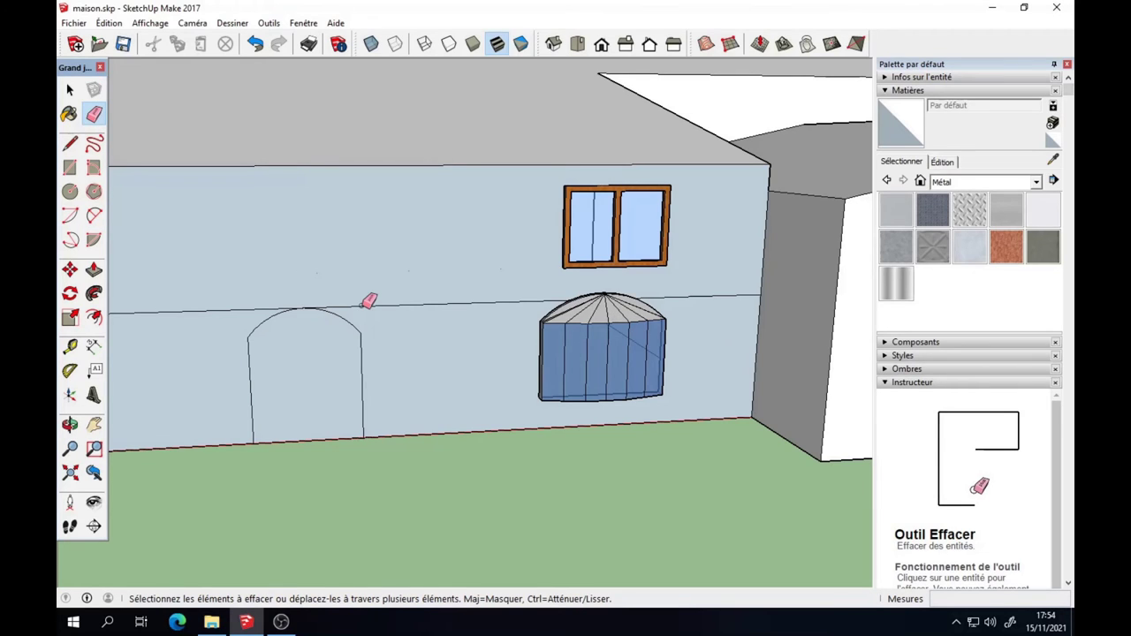
left_click(365, 304)
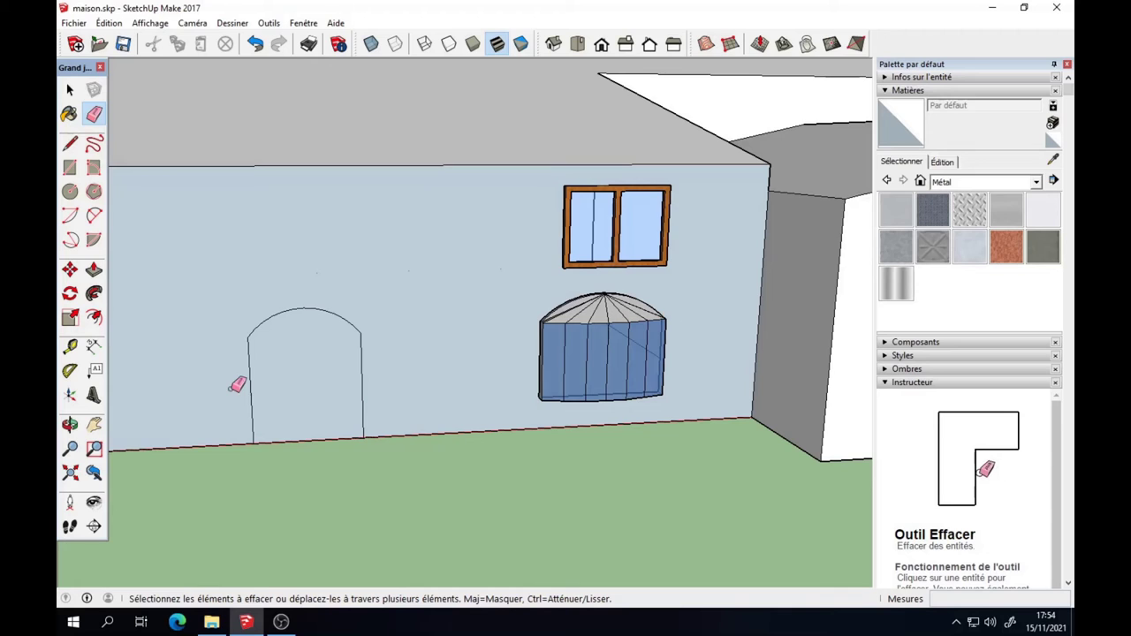
scroll(237, 384, "down", 3)
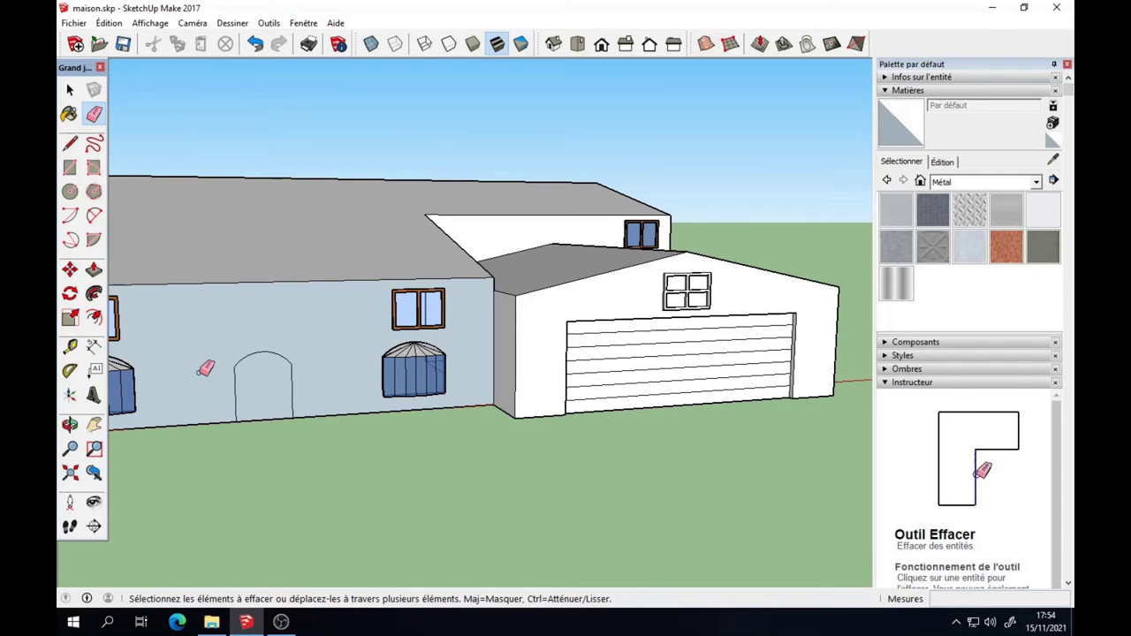
middle_click_drag(205, 369, 132, 380)
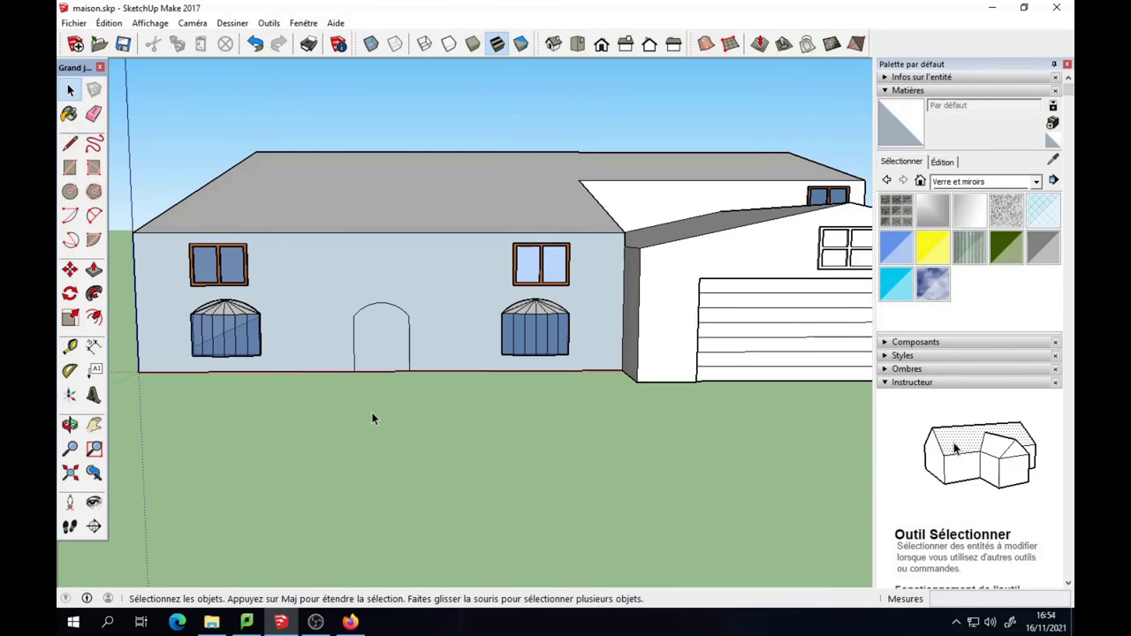
- Zoom in on the doorway and select the arched door outline
scroll(362, 396, "up", 3)
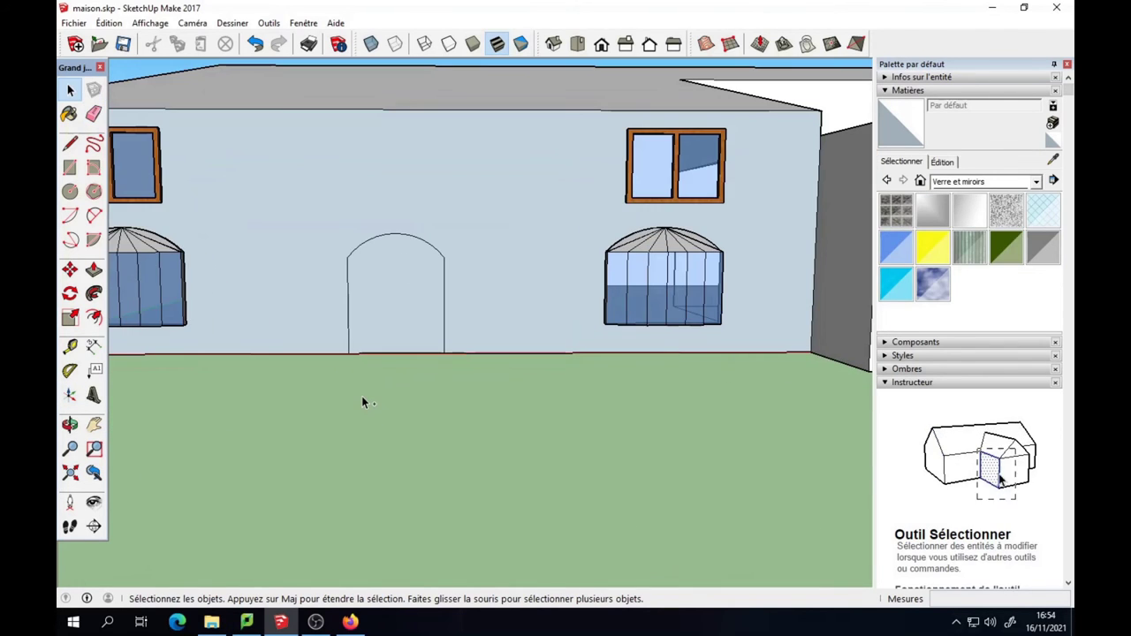
scroll(361, 396, "up", 2)
scroll(363, 392, "up", 2)
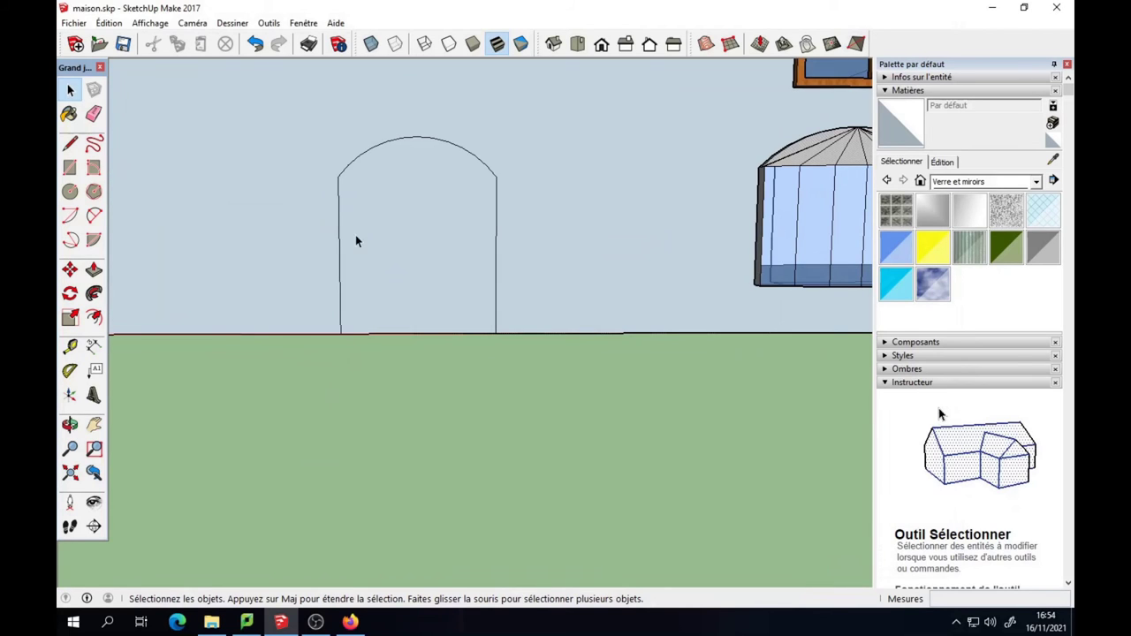
left_click(377, 148)
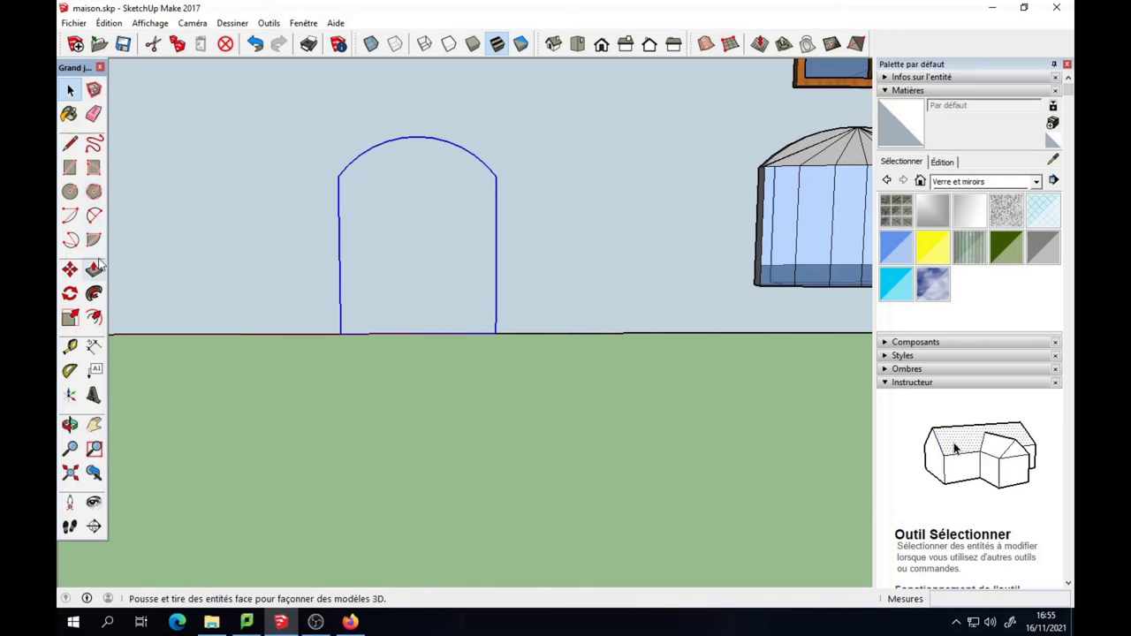
- Offset the arched door outline inward by 0,1 m with the Offset tool
left_click(94, 318)
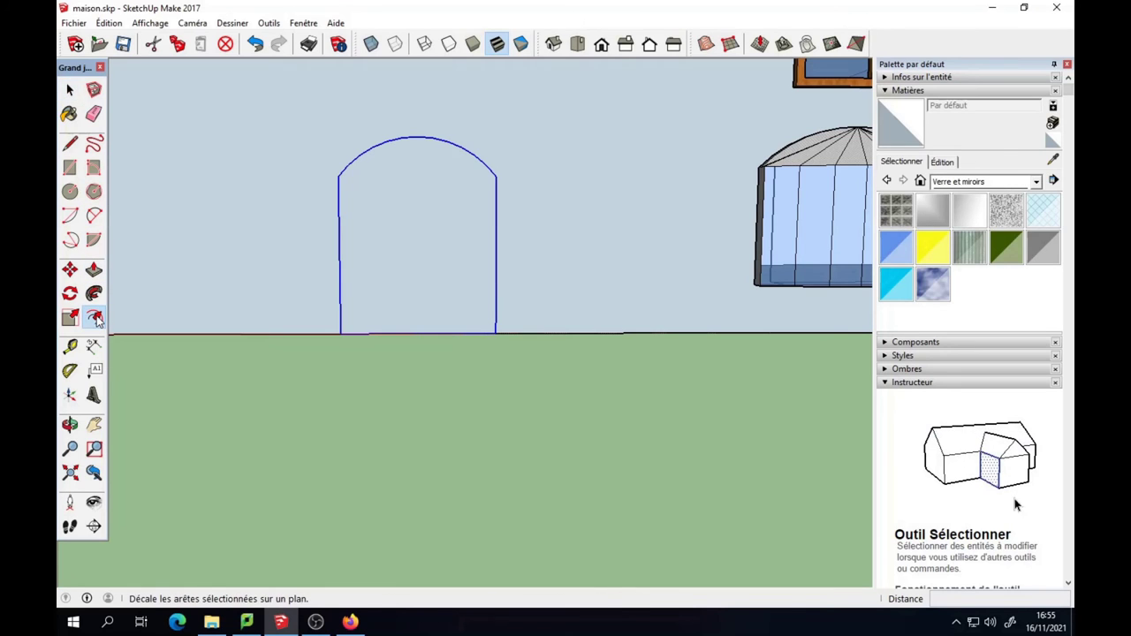
left_click(338, 222)
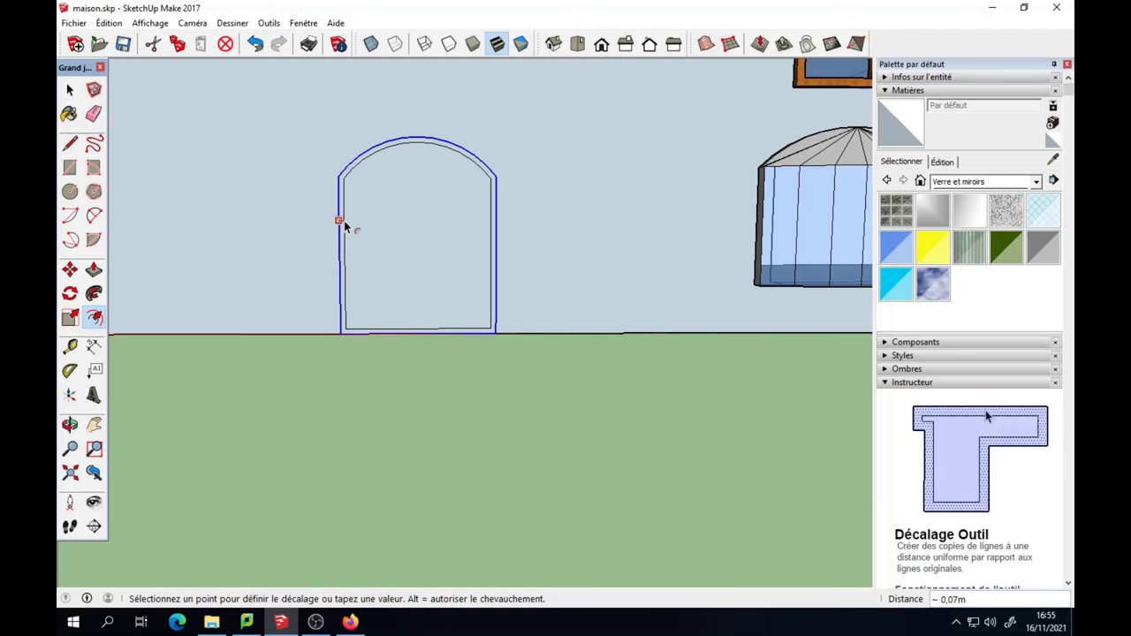
type("0?")
key("BackSpace")
type(",1")
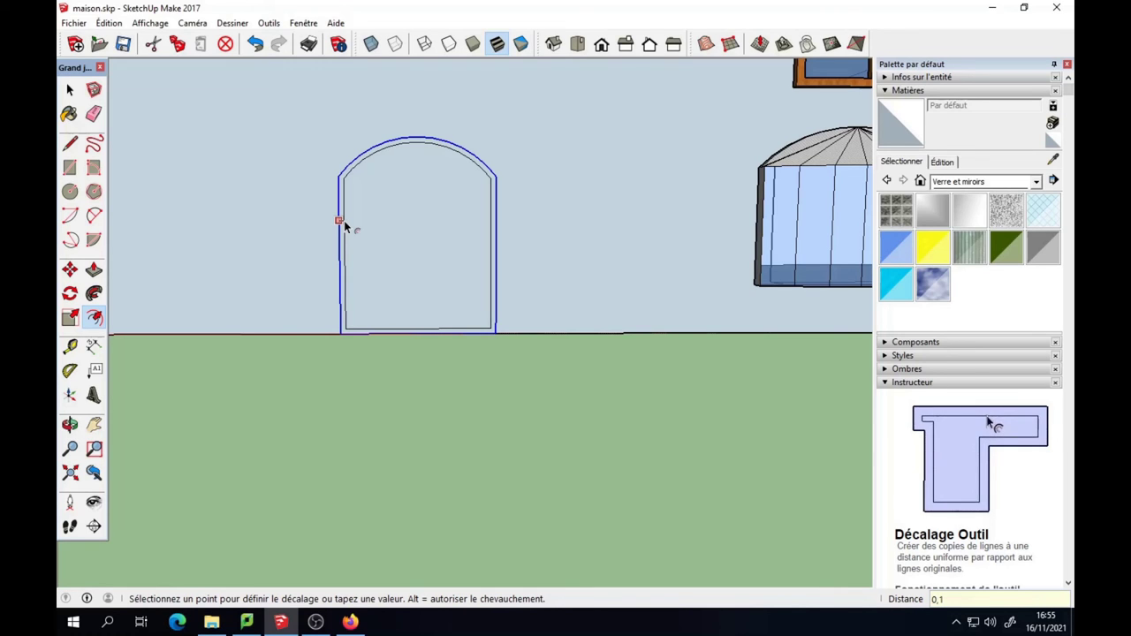
key("Return")
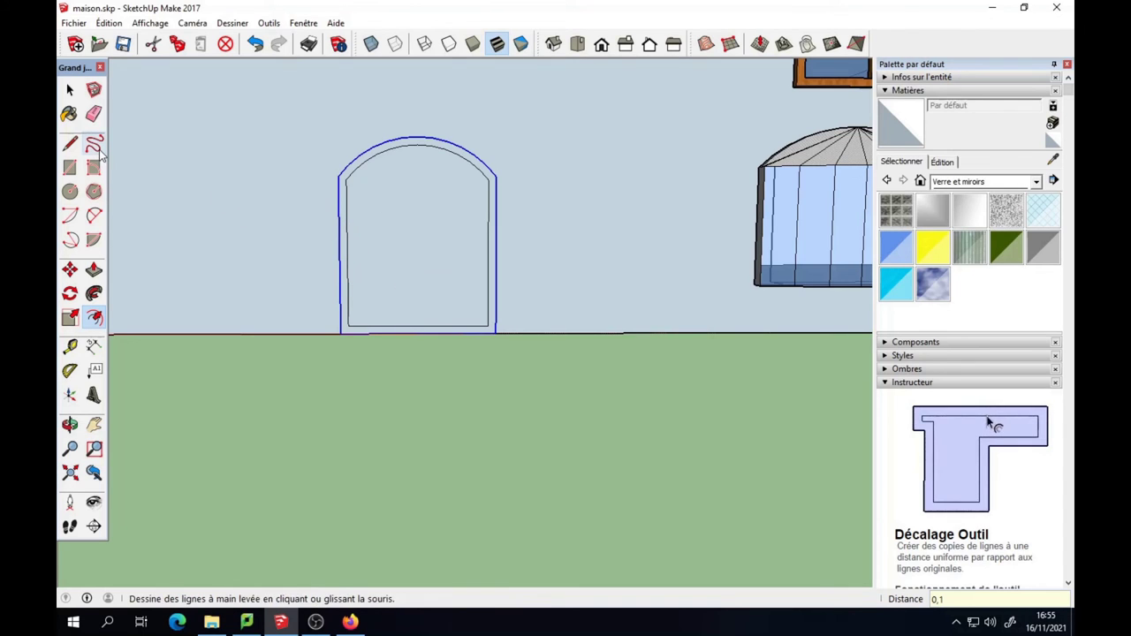
- Draw short lines joining the inner and outer frame at both bottom corners
left_click(71, 145)
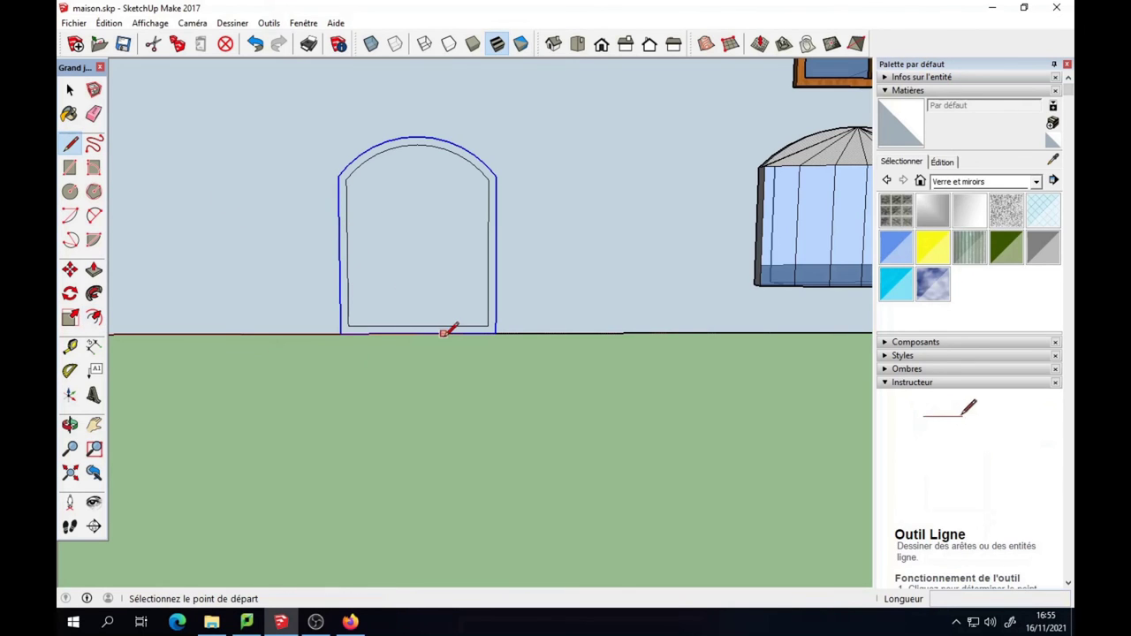
left_click(488, 325)
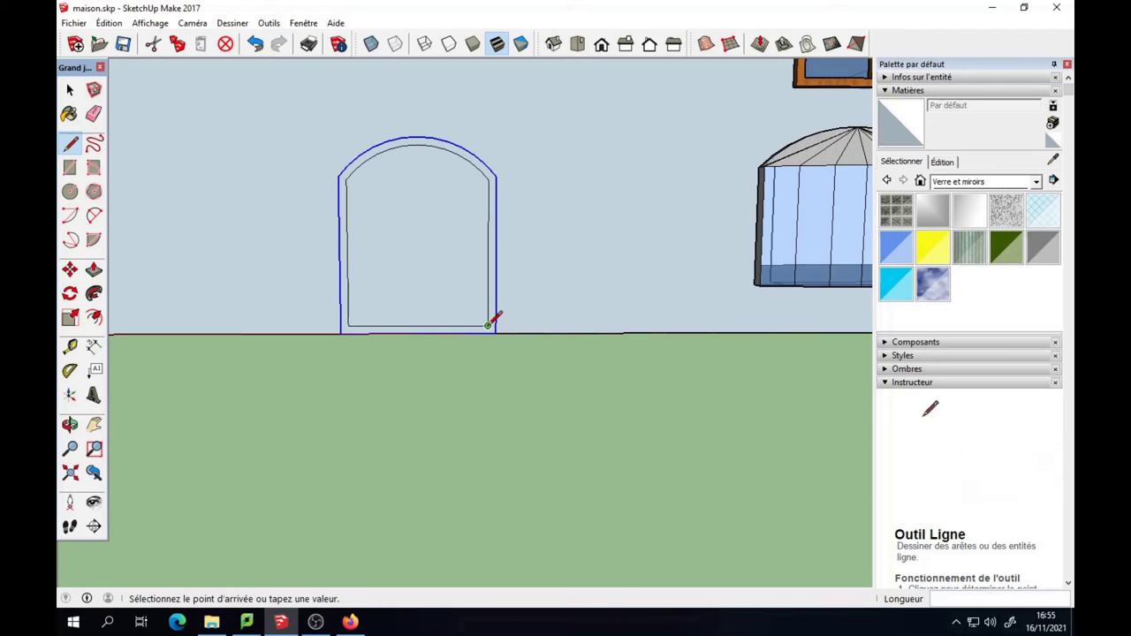
scroll(496, 324, "up", 2)
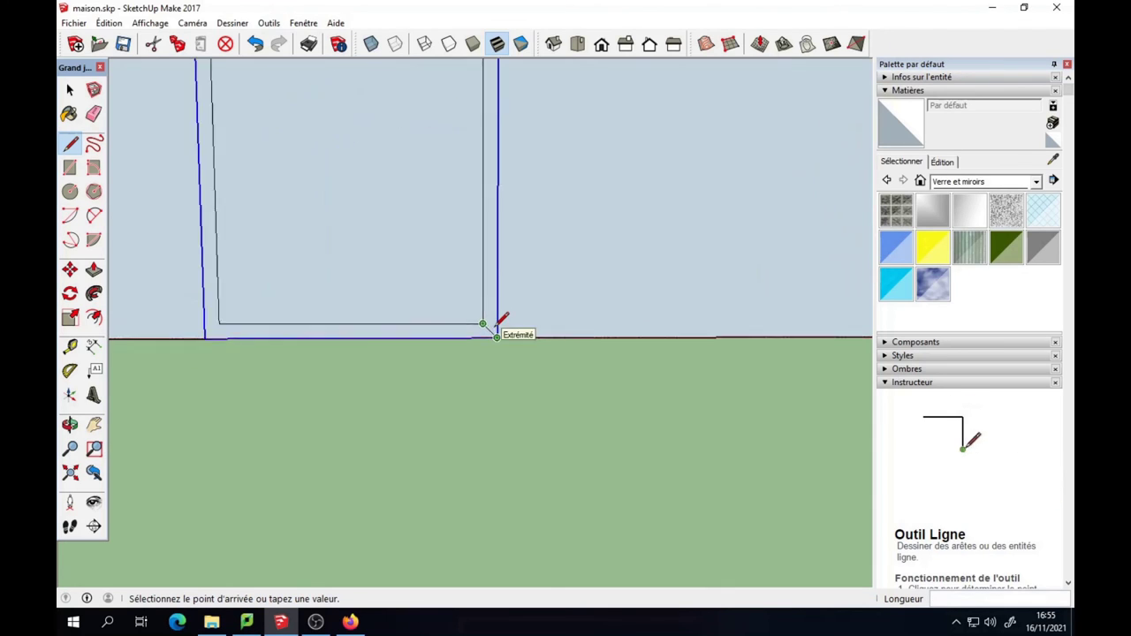
scroll(498, 322, "up", 2)
left_click(500, 320)
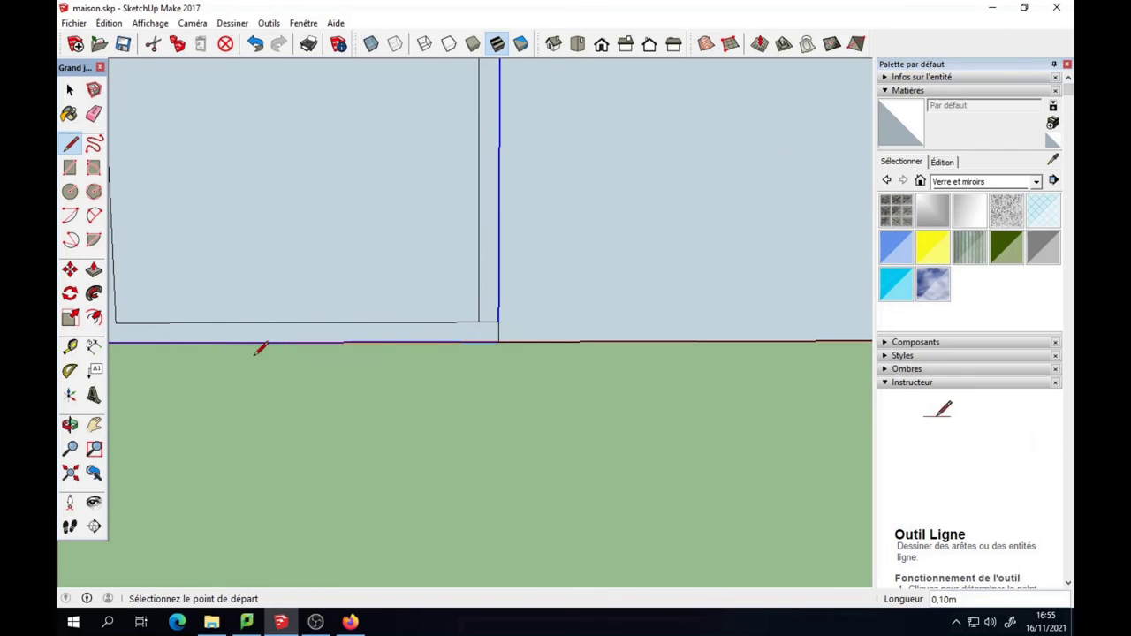
middle_click_drag(266, 354, 366, 354)
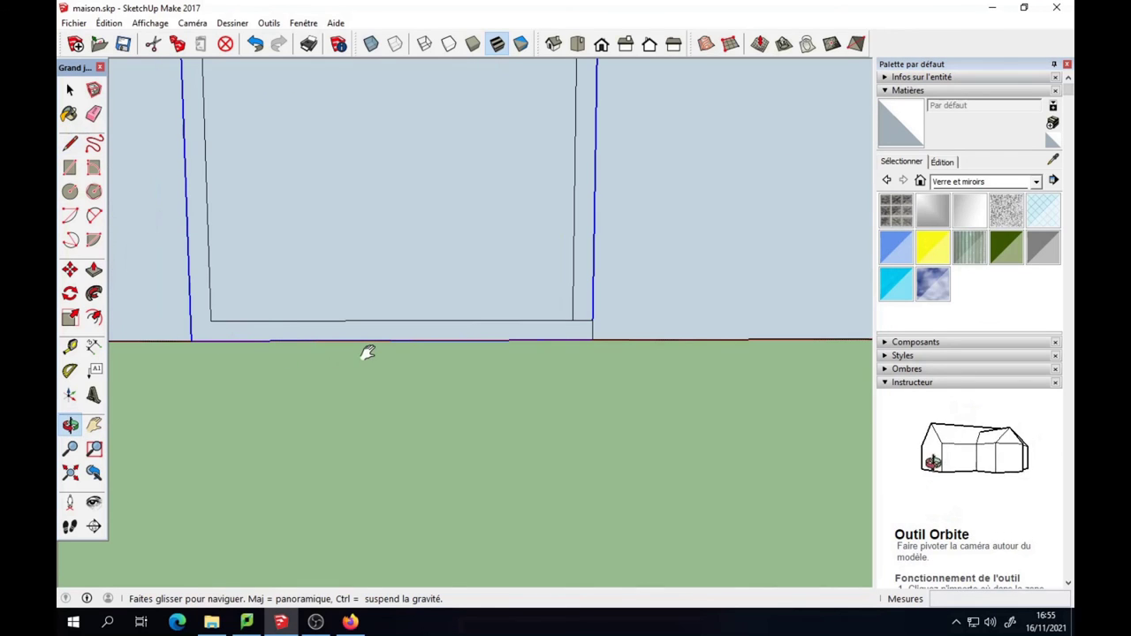
left_click(190, 340)
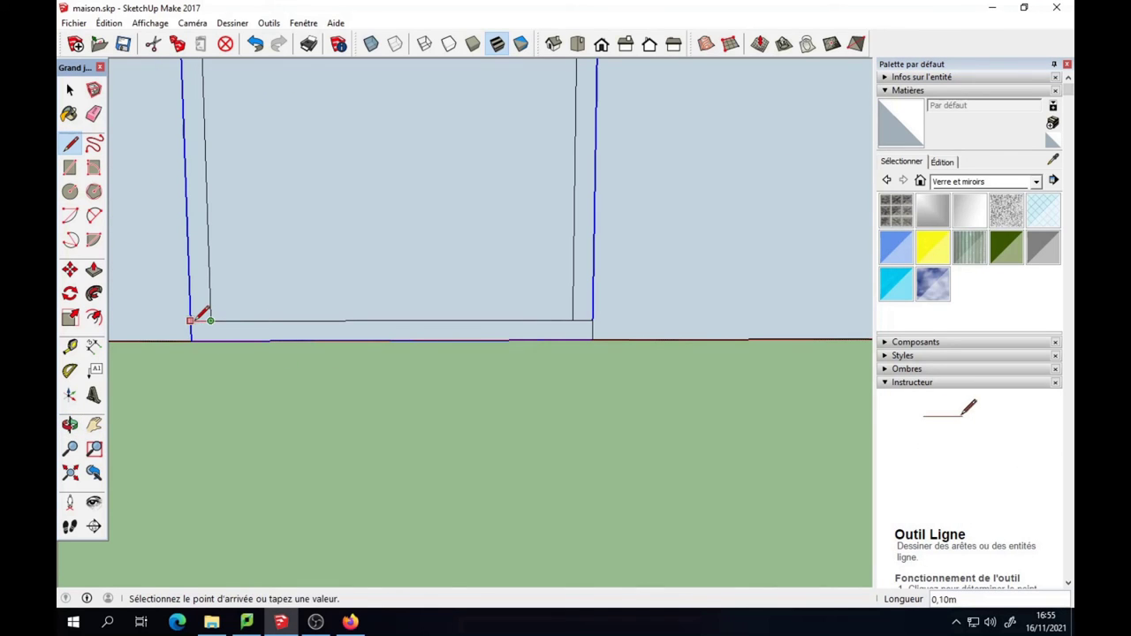
key("Escape")
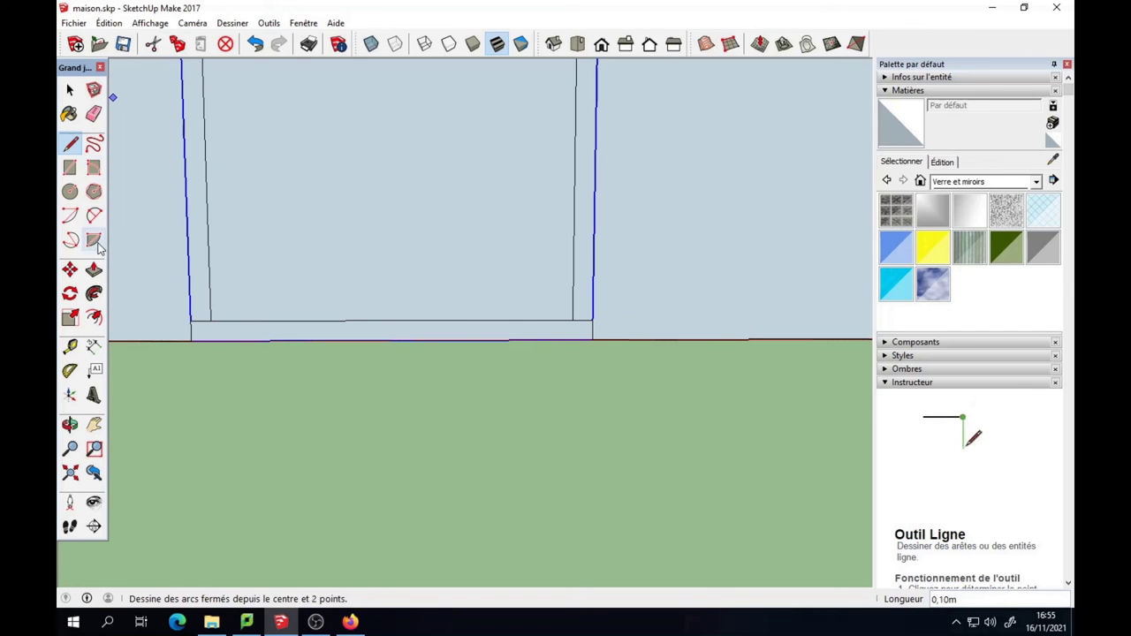
left_click(94, 269)
- Push/pull the base strip out 1 m to form the doorstep
left_click(217, 338)
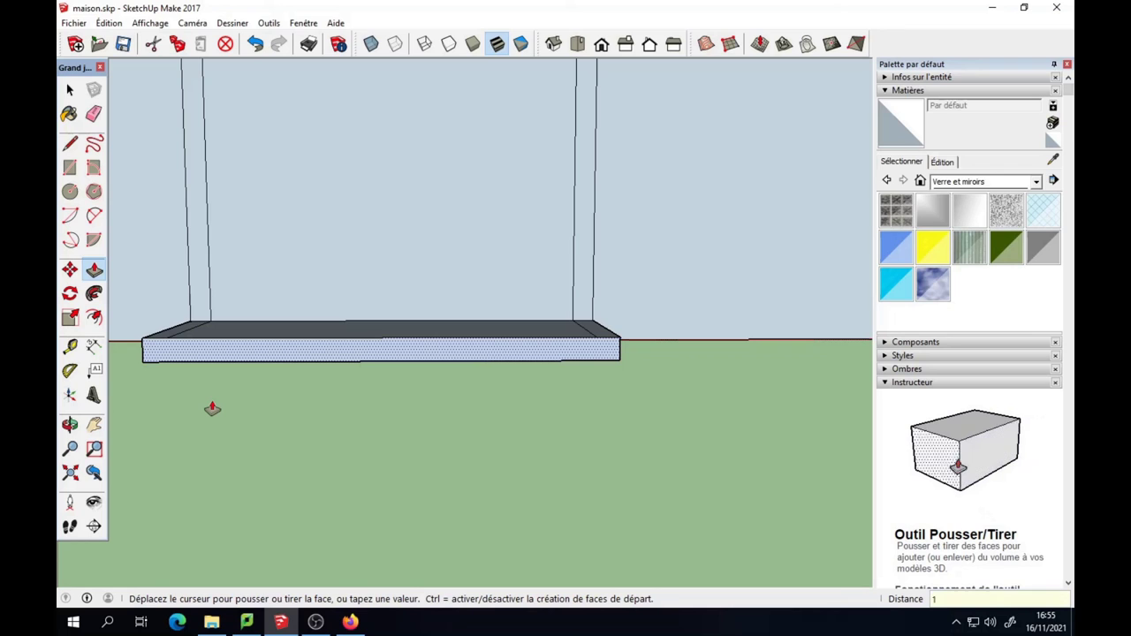
type("1")
key("Return")
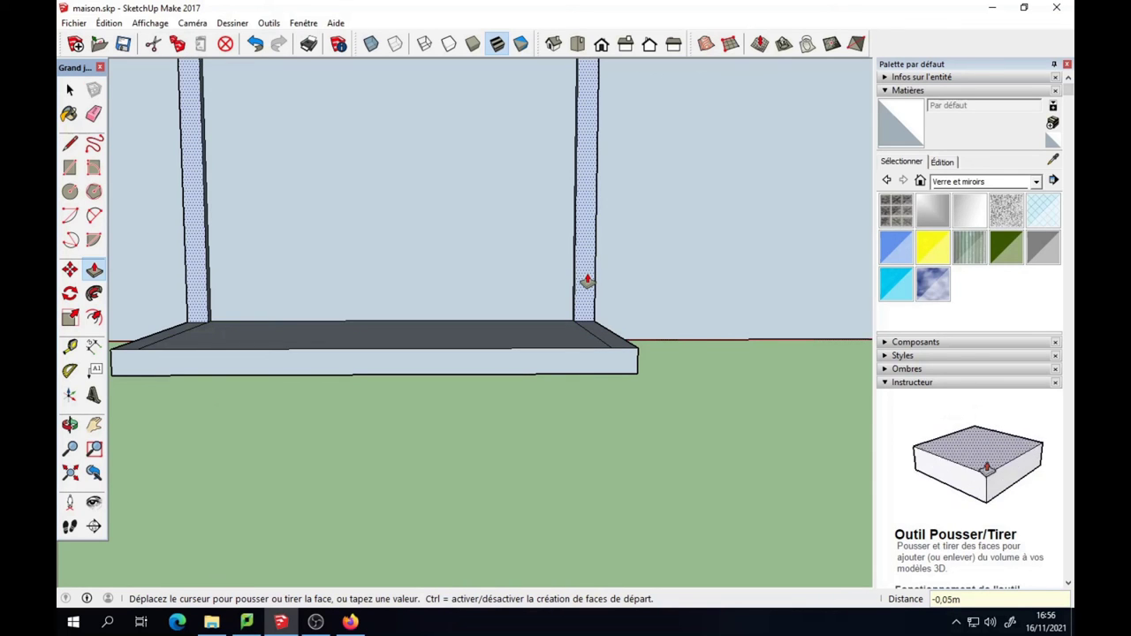
- Extrude the arched door frame 0,1 m out from the wall and inspect the result
type("0,1")
key("Return")
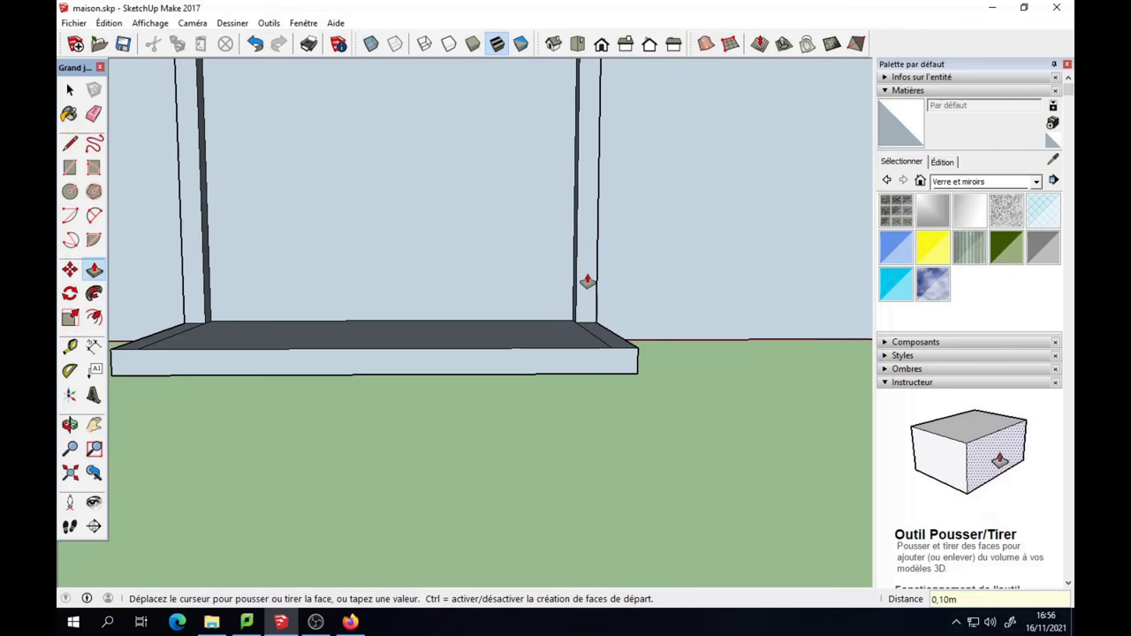
middle_click_drag(513, 362, 497, 467)
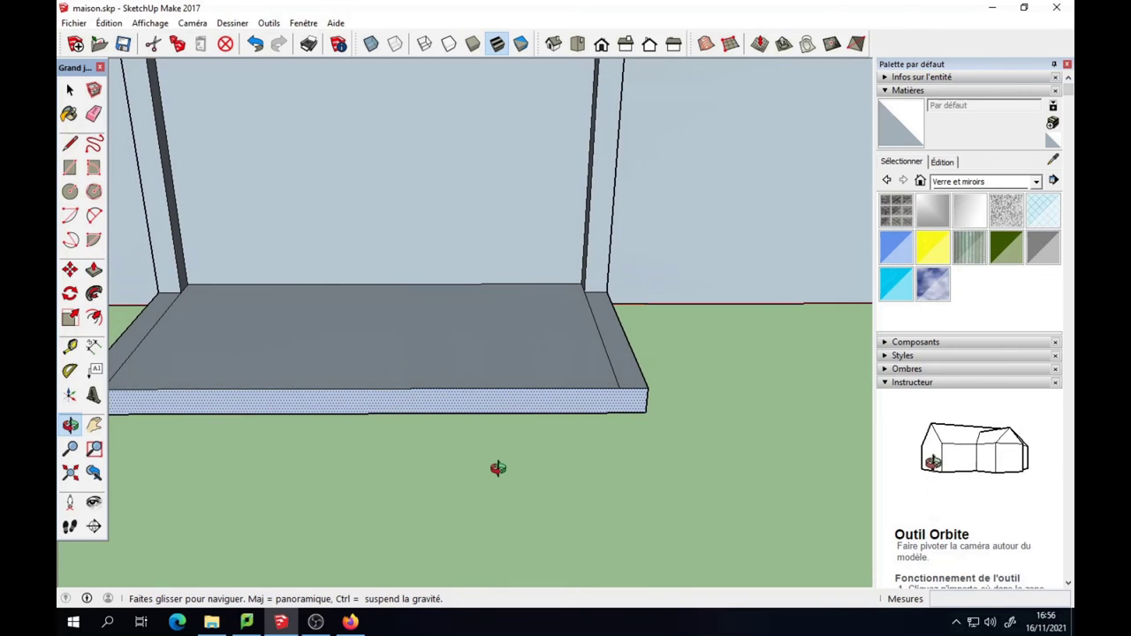
scroll(402, 449, "down", 3)
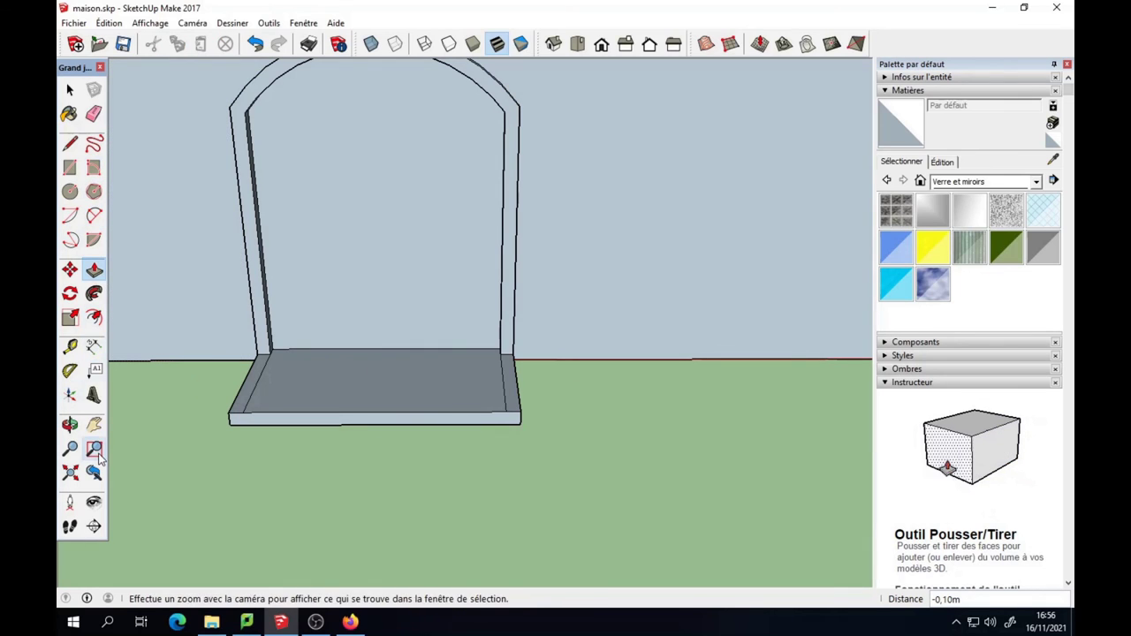
left_click(93, 113)
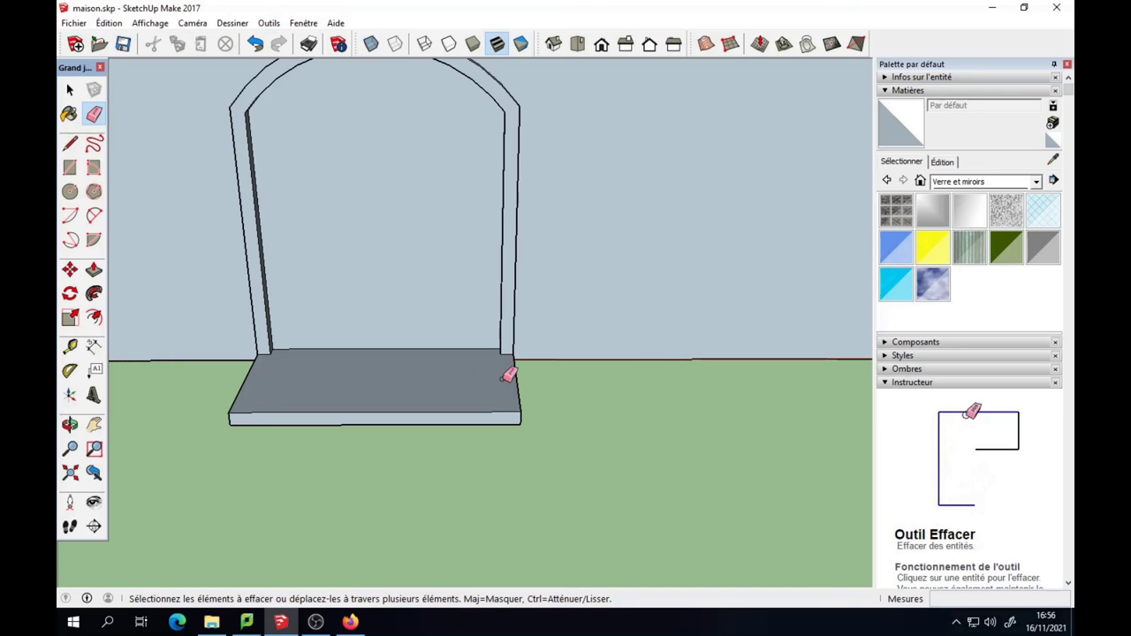
- Orbit and zoom out to a level view of the whole façade with the framed door
mouse_move(386, 339)
middle_mouse_down()
mouse_move(382, 351)
mouse_move(412, 391)
middle_mouse_up()
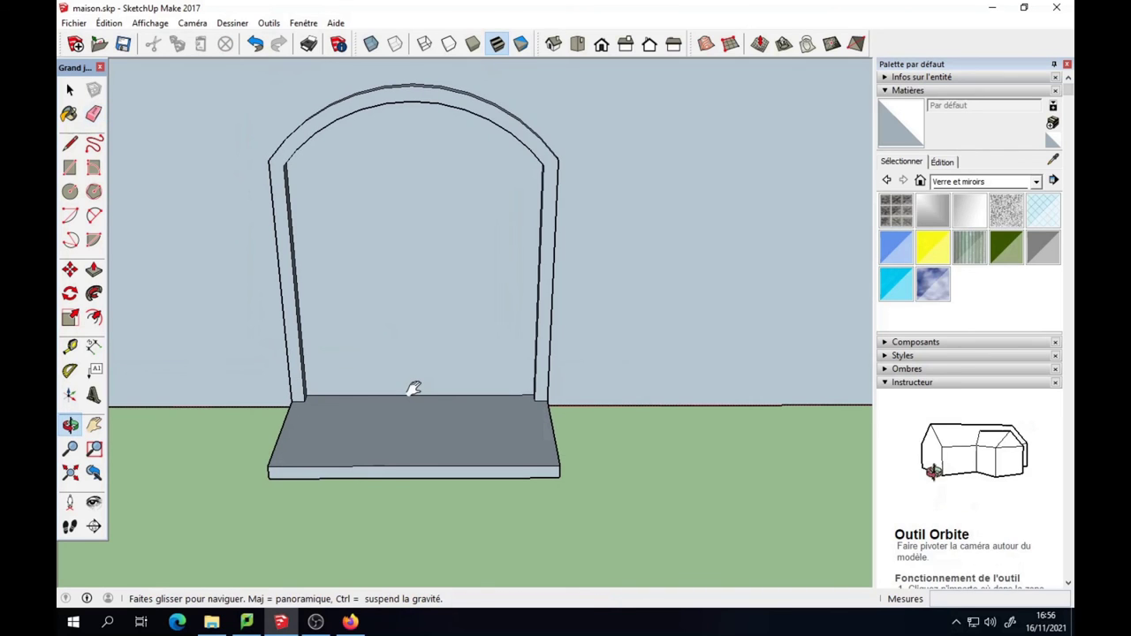
scroll(434, 336, "down", 1)
scroll(434, 336, "down", 3)
scroll(439, 345, "down", 3)
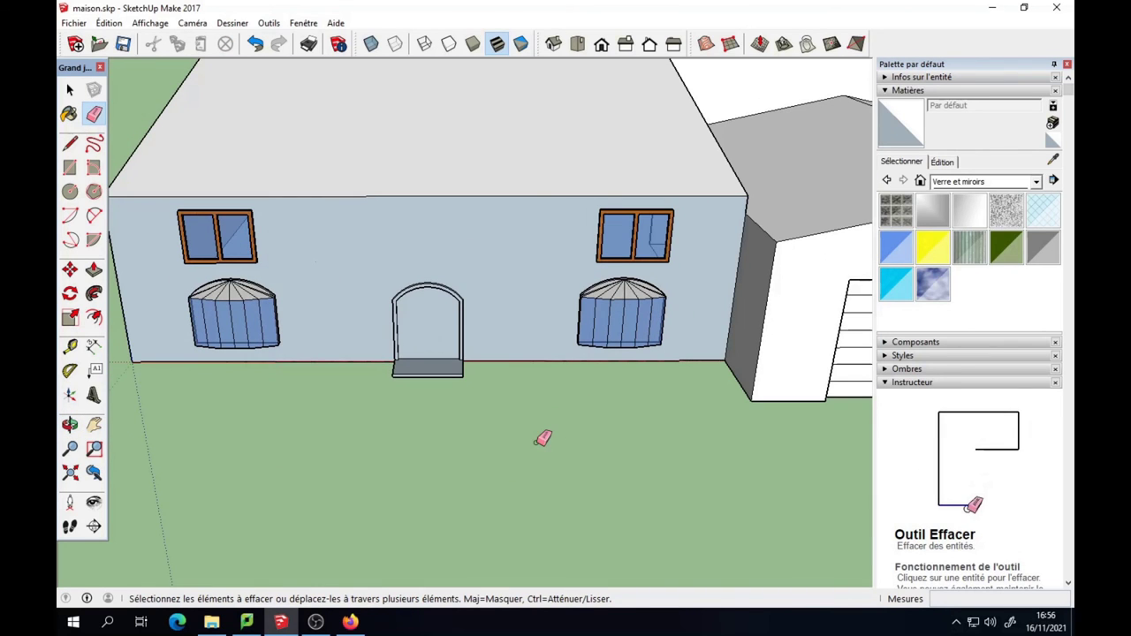
middle_click_drag(543, 439, 528, 311)
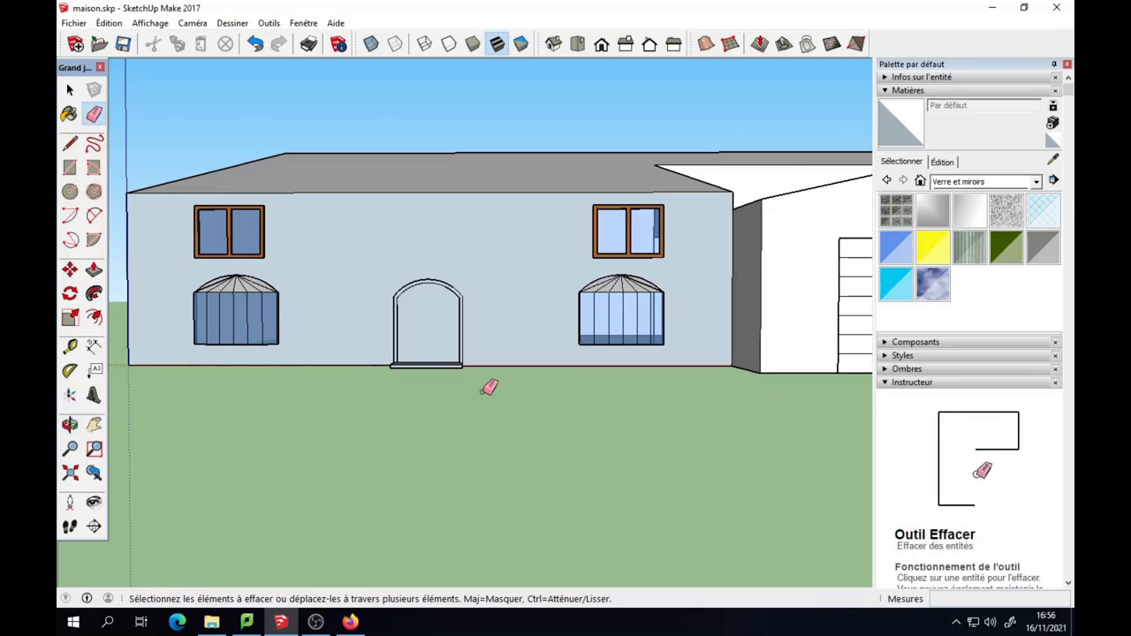